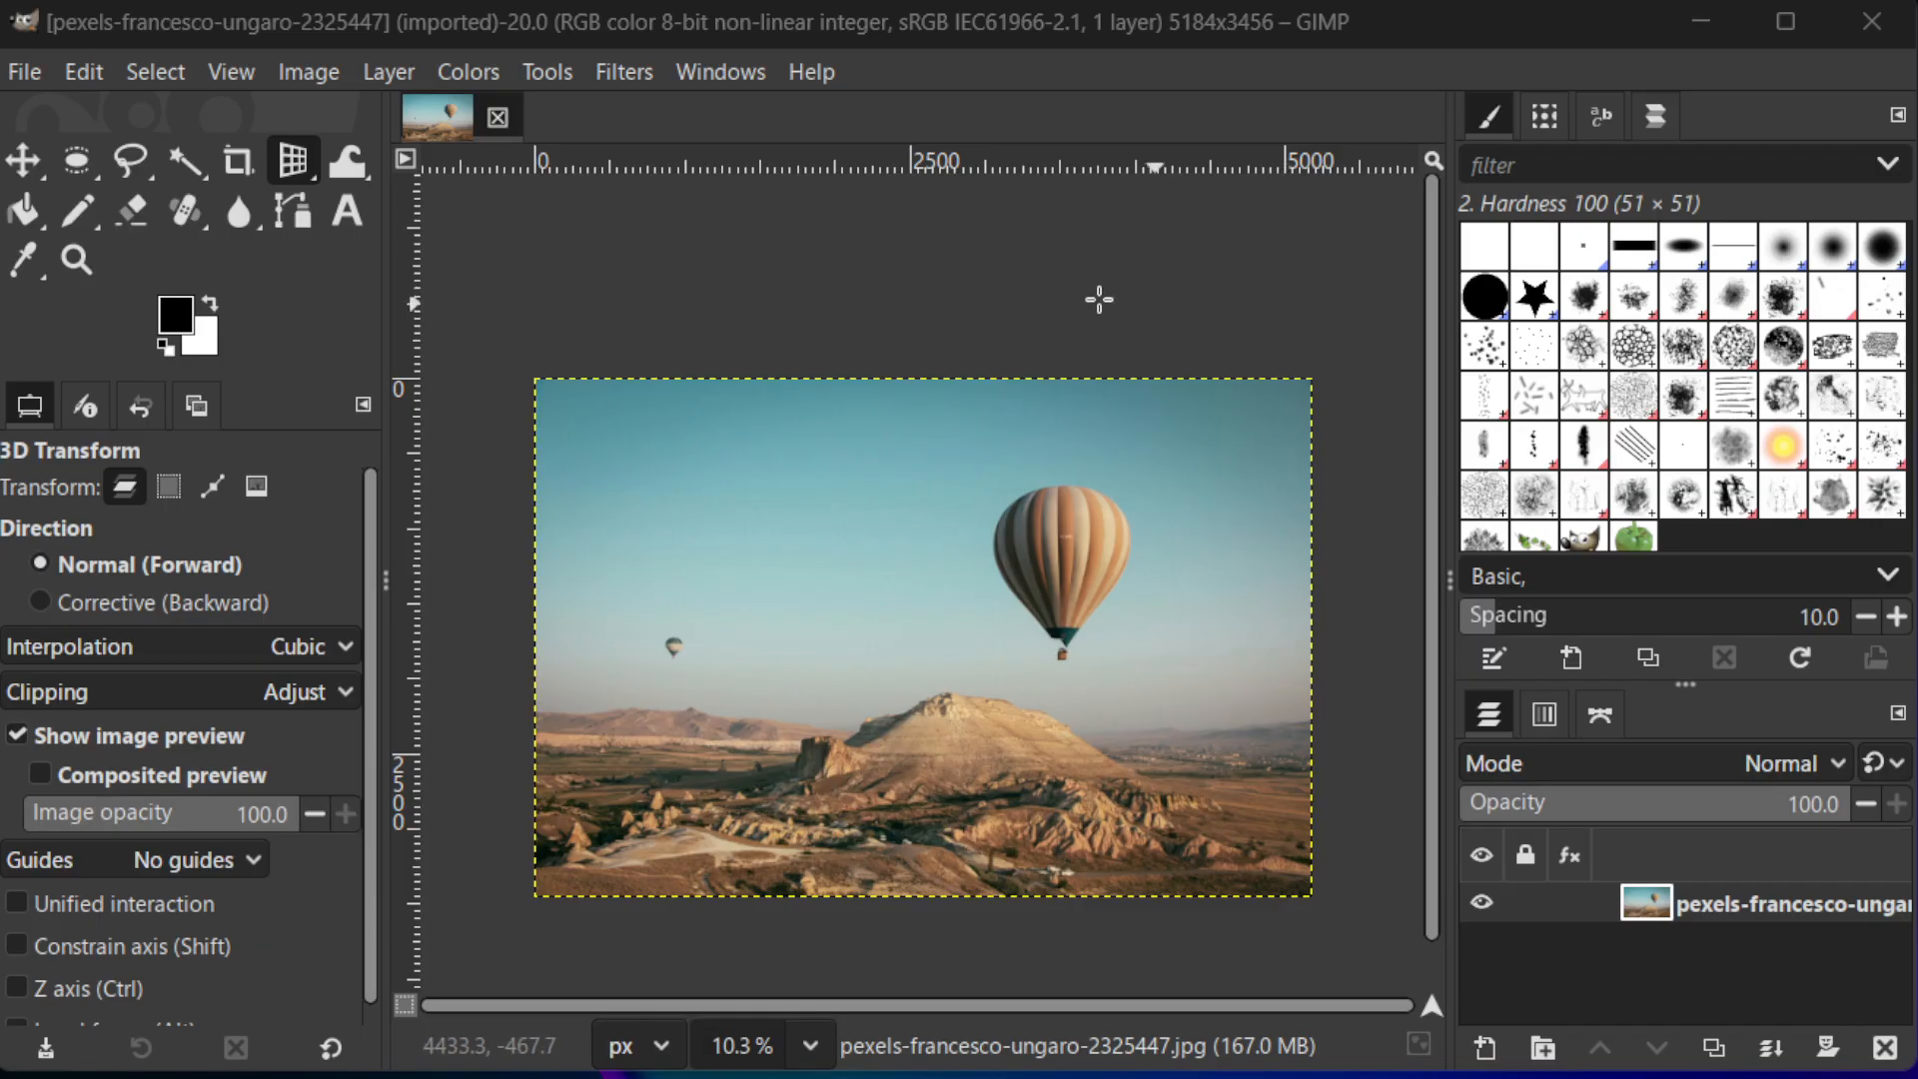
Create a new image 24 inches wide and 32 inches high
left_click(35, 82)
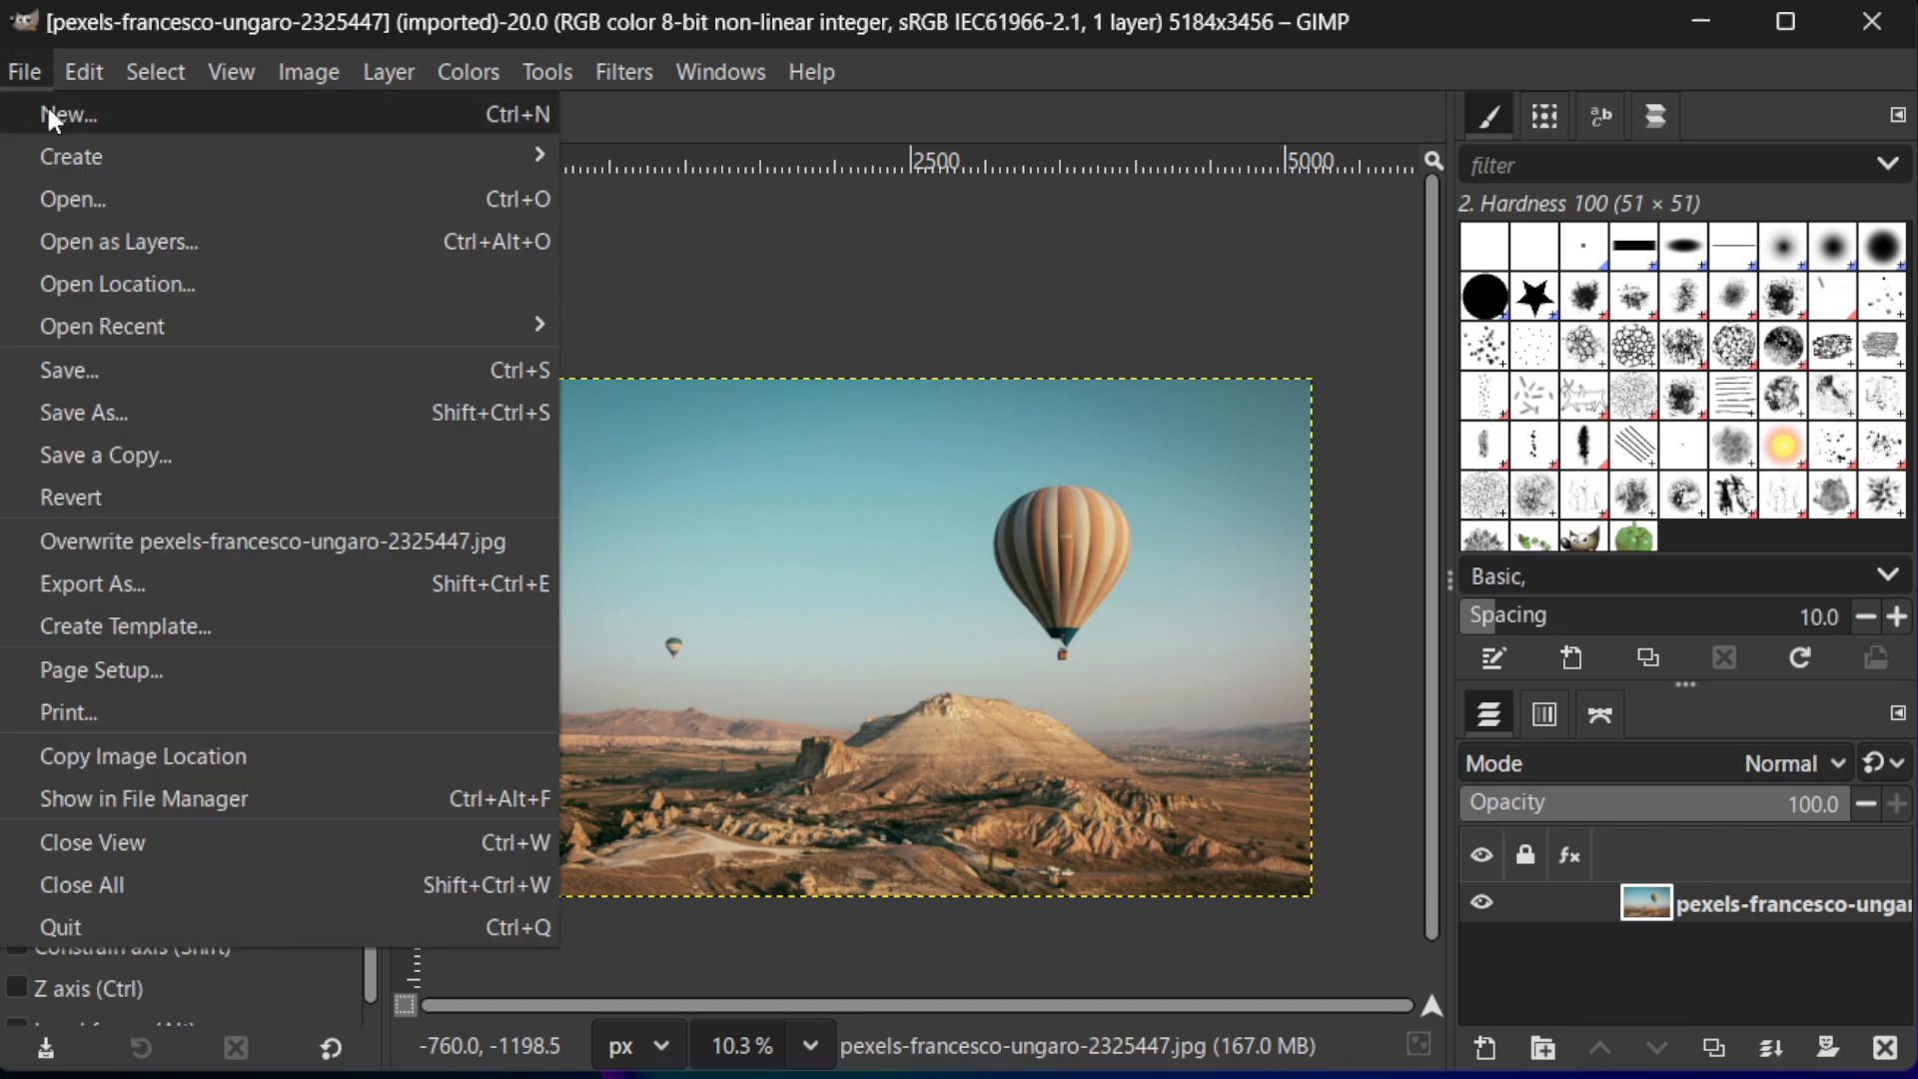
left_click(47, 110)
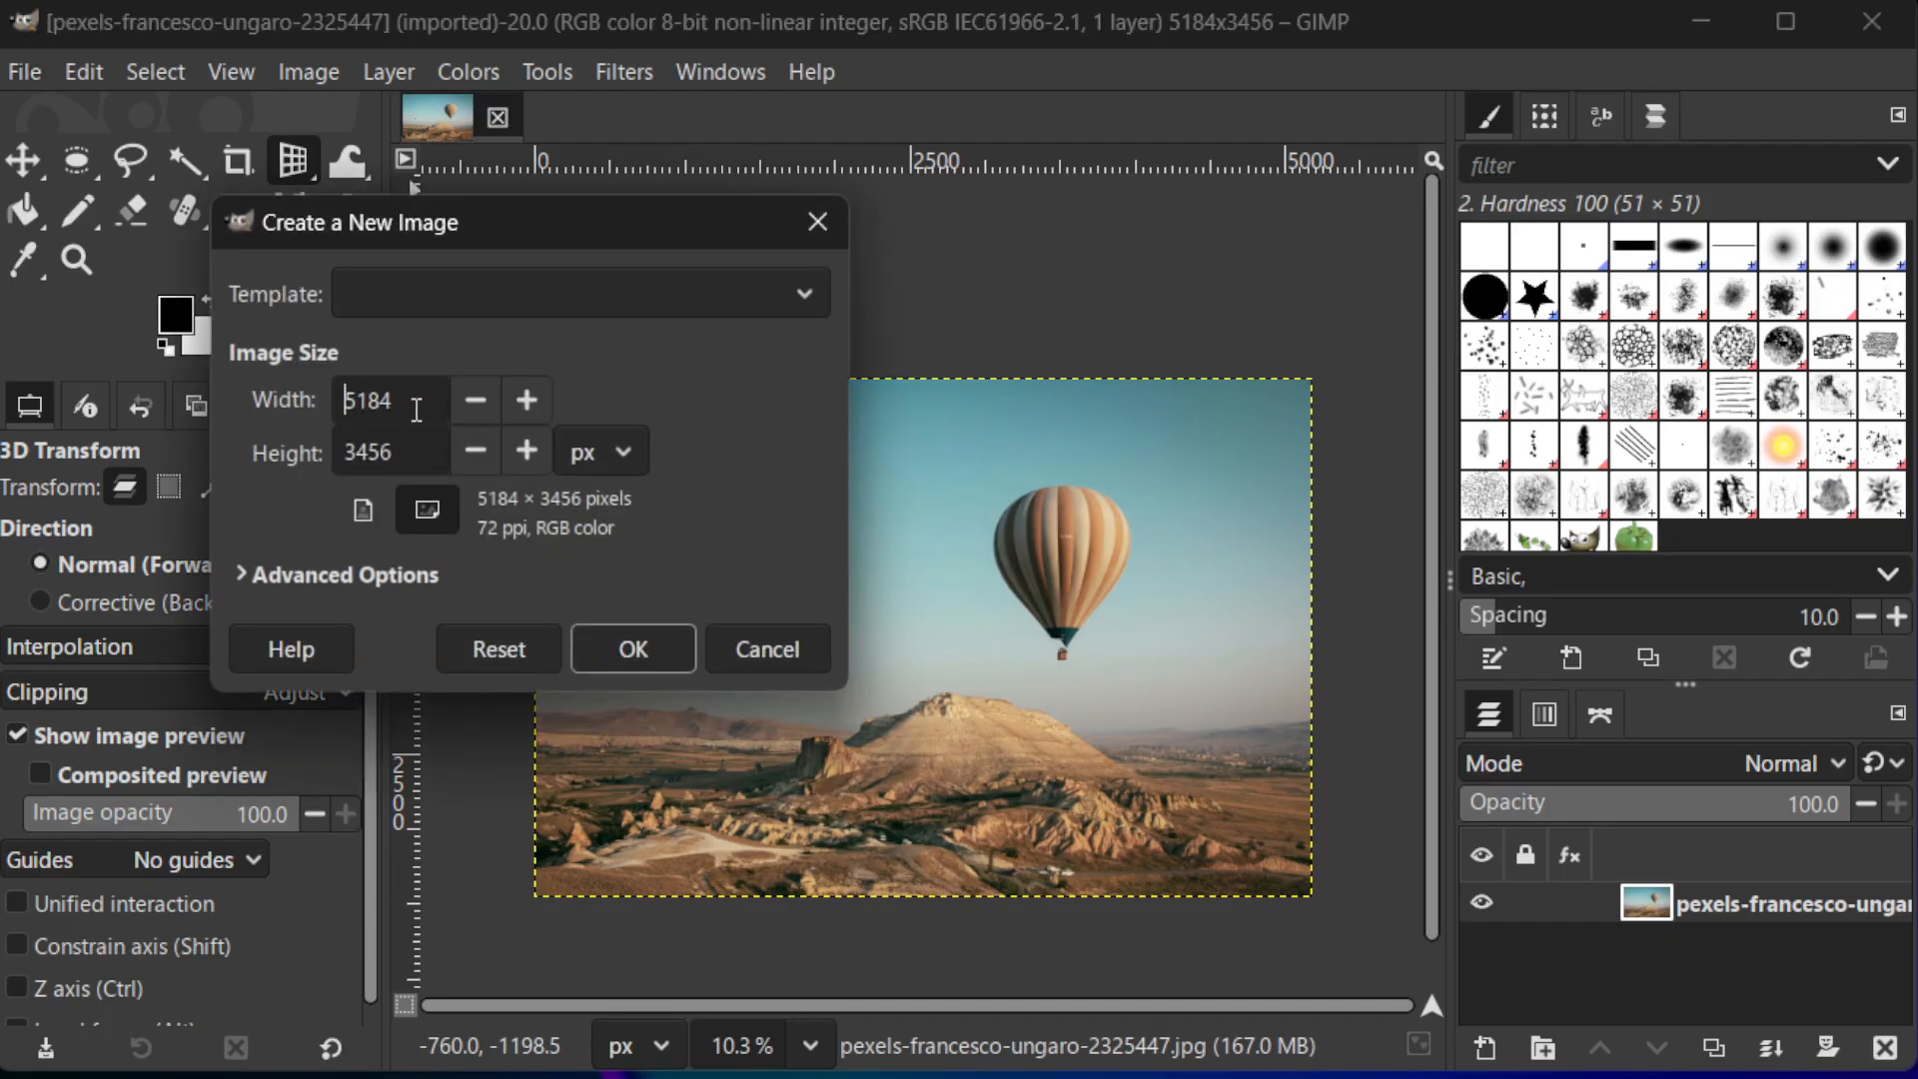
left_click_drag(414, 405, 319, 399)
left_click(622, 458)
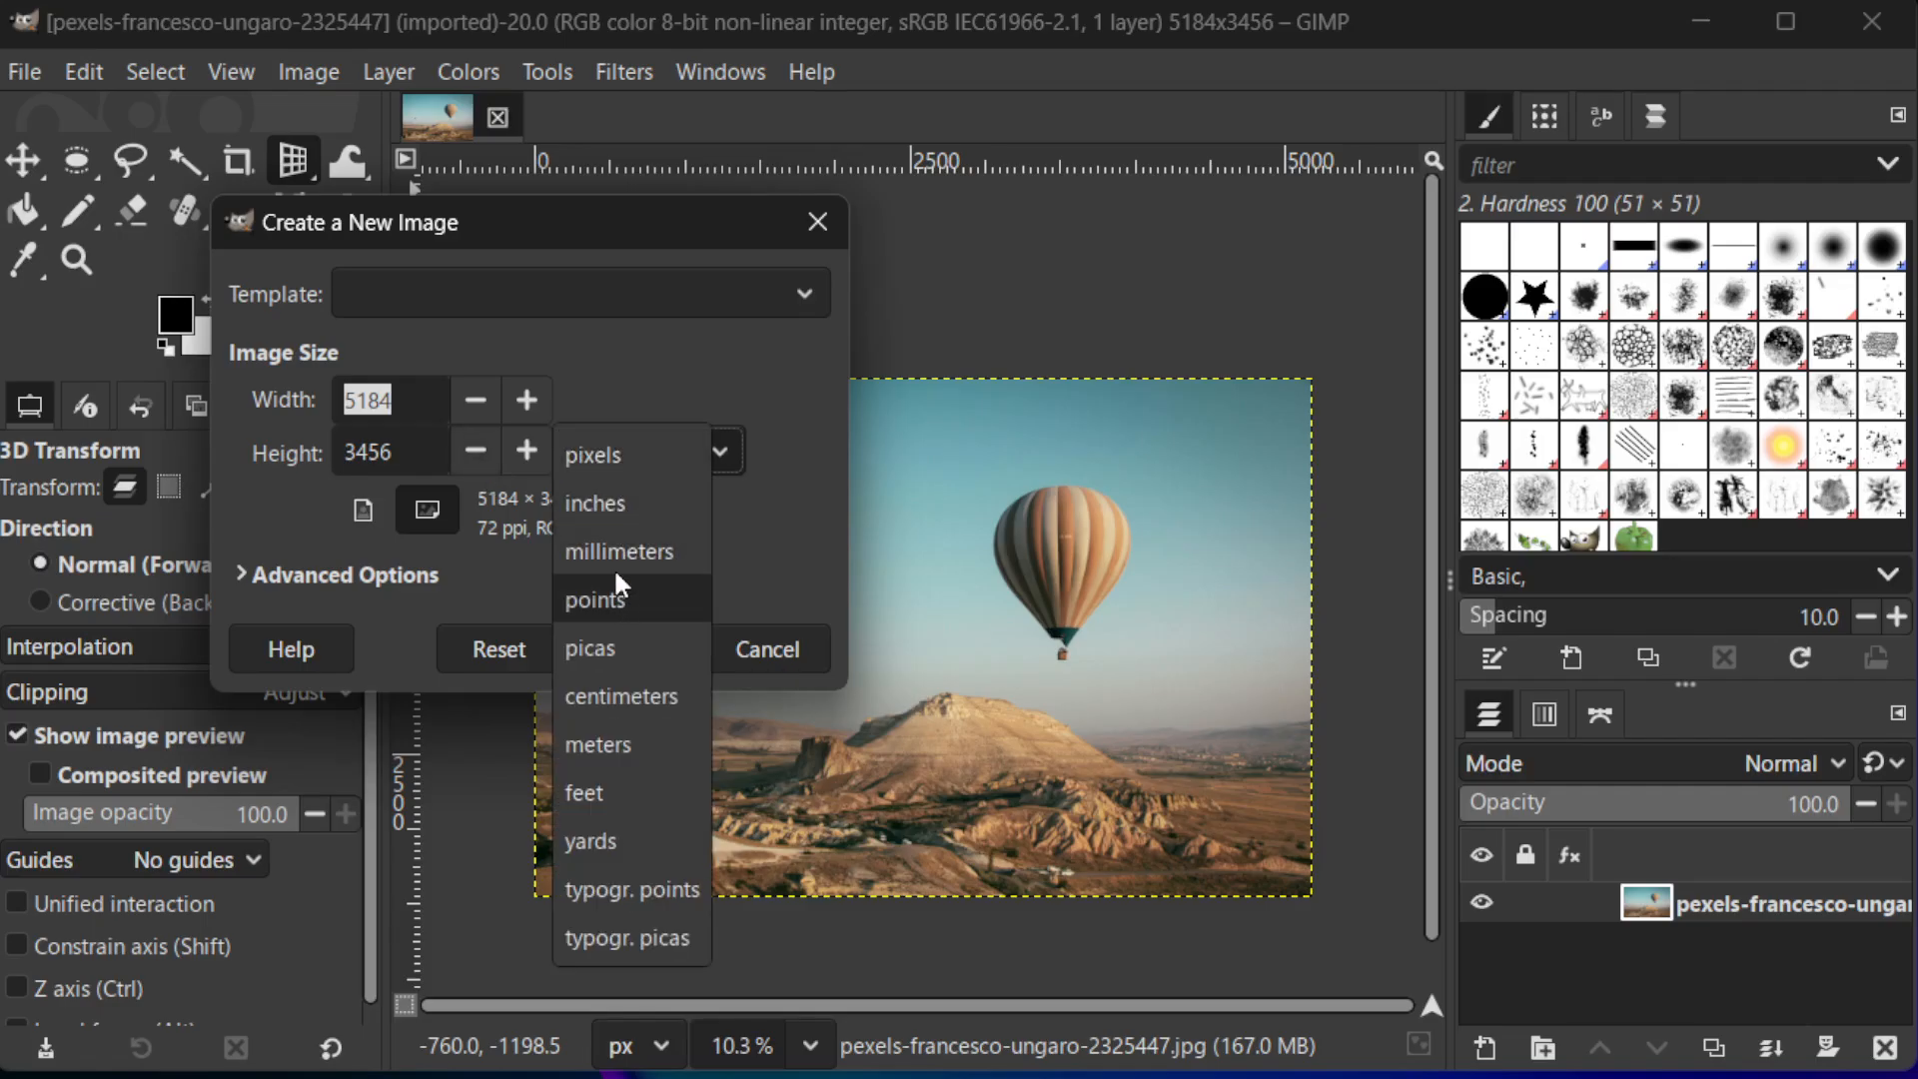
left_click(614, 505)
left_click_drag(430, 399, 266, 400)
type("2")
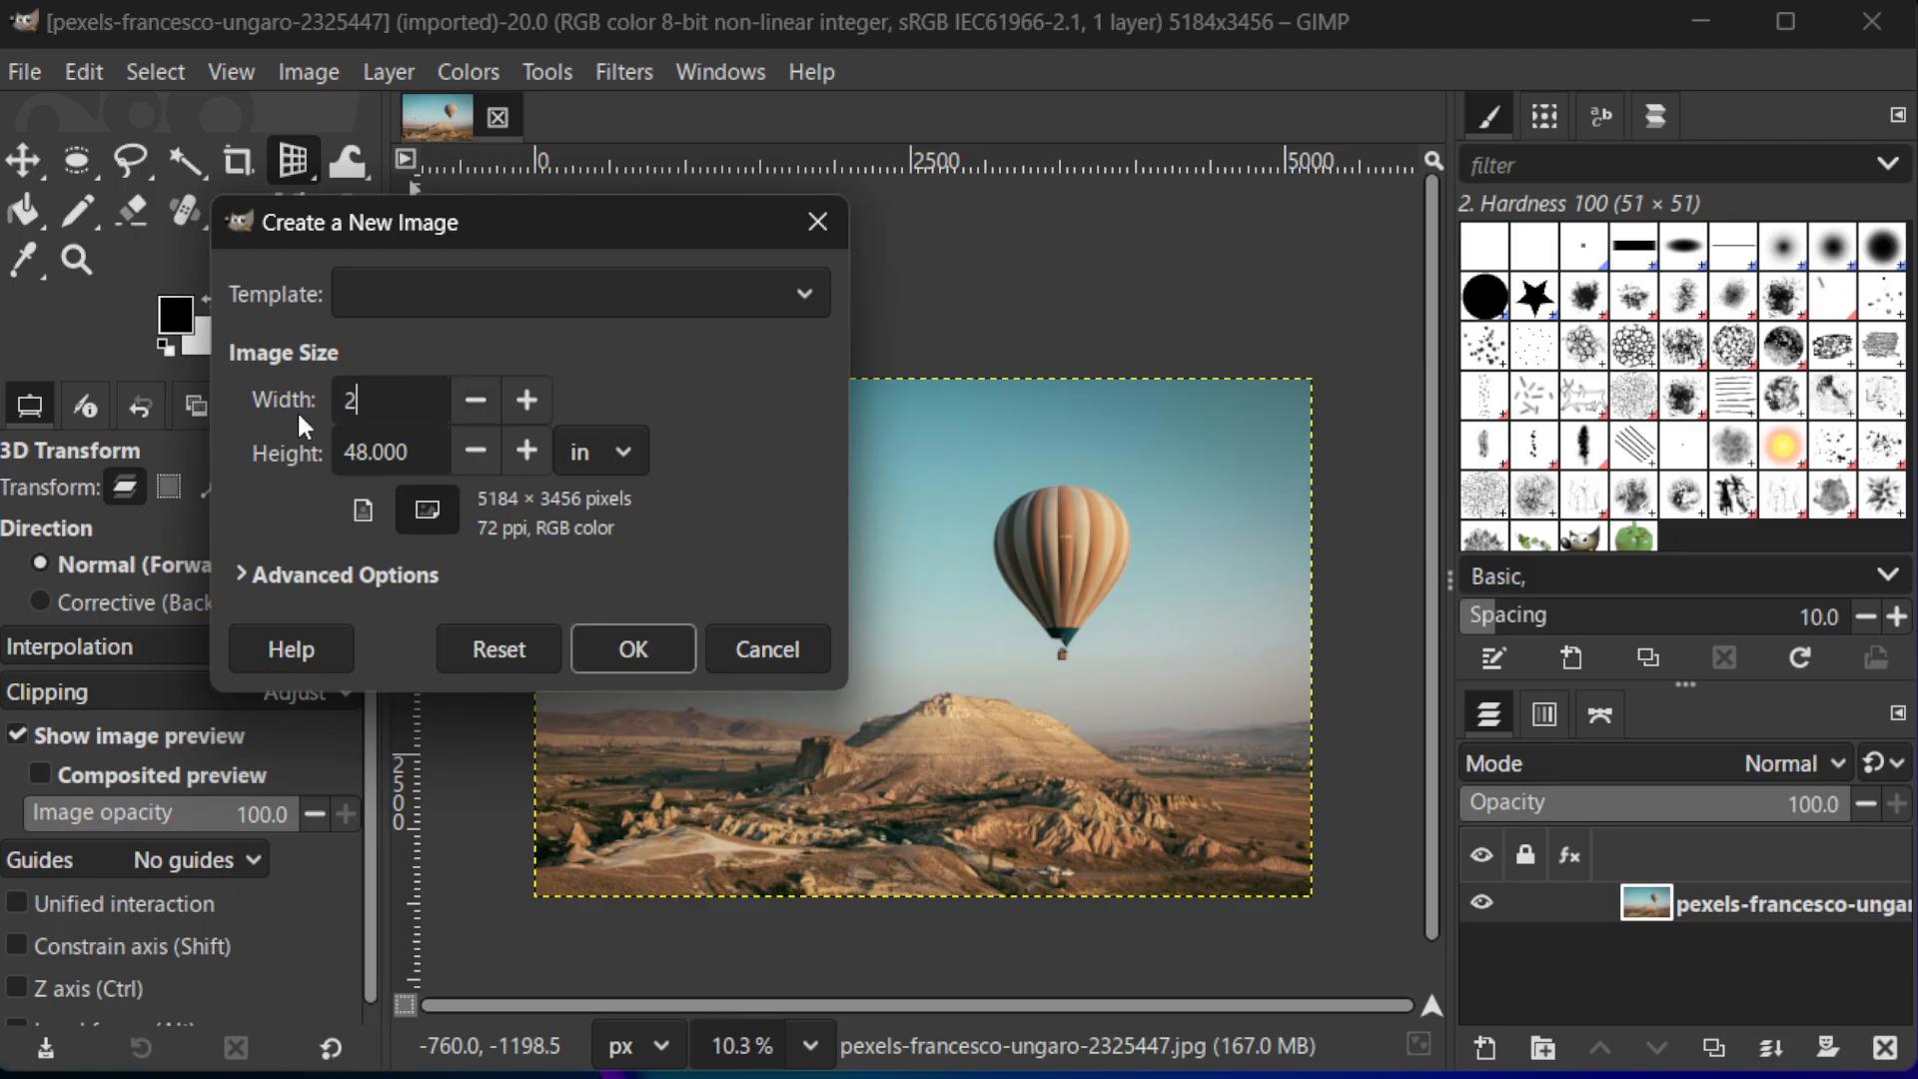
type("4")
key("Tab")
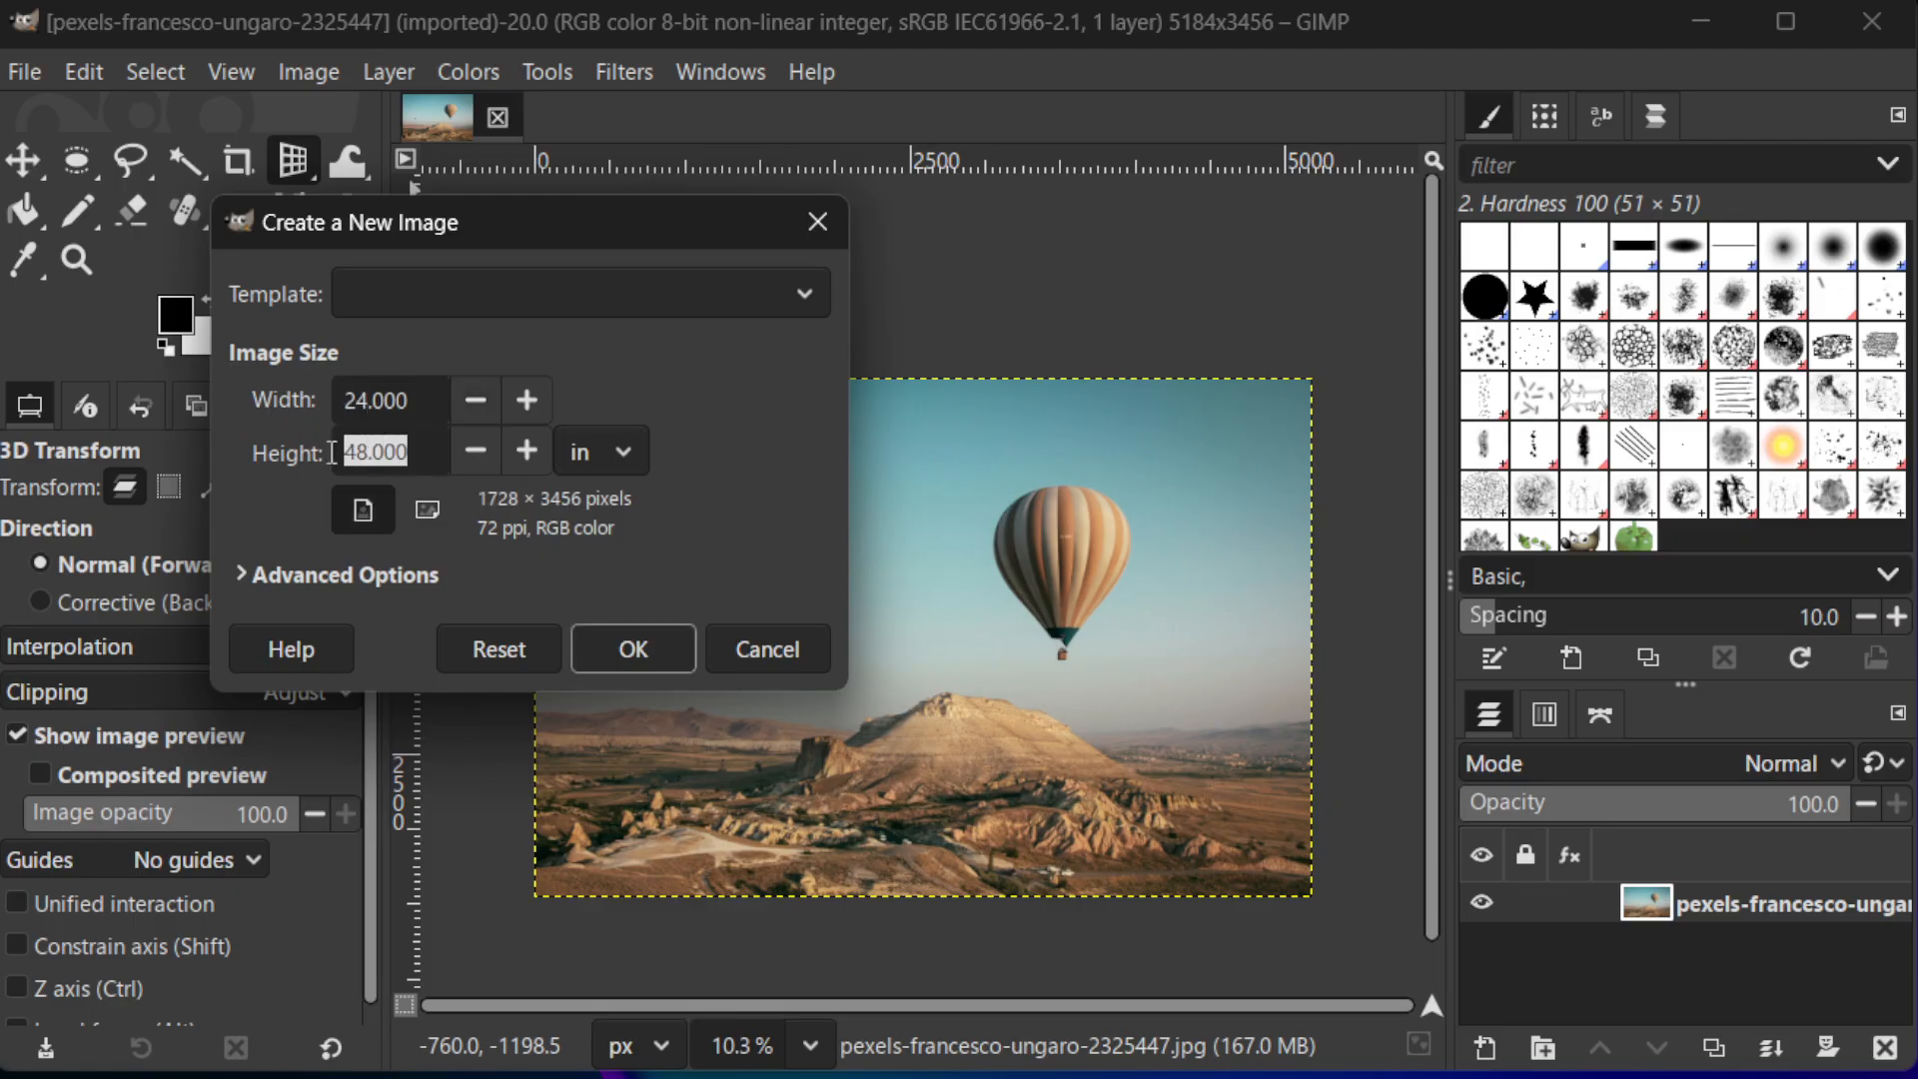
type("3")
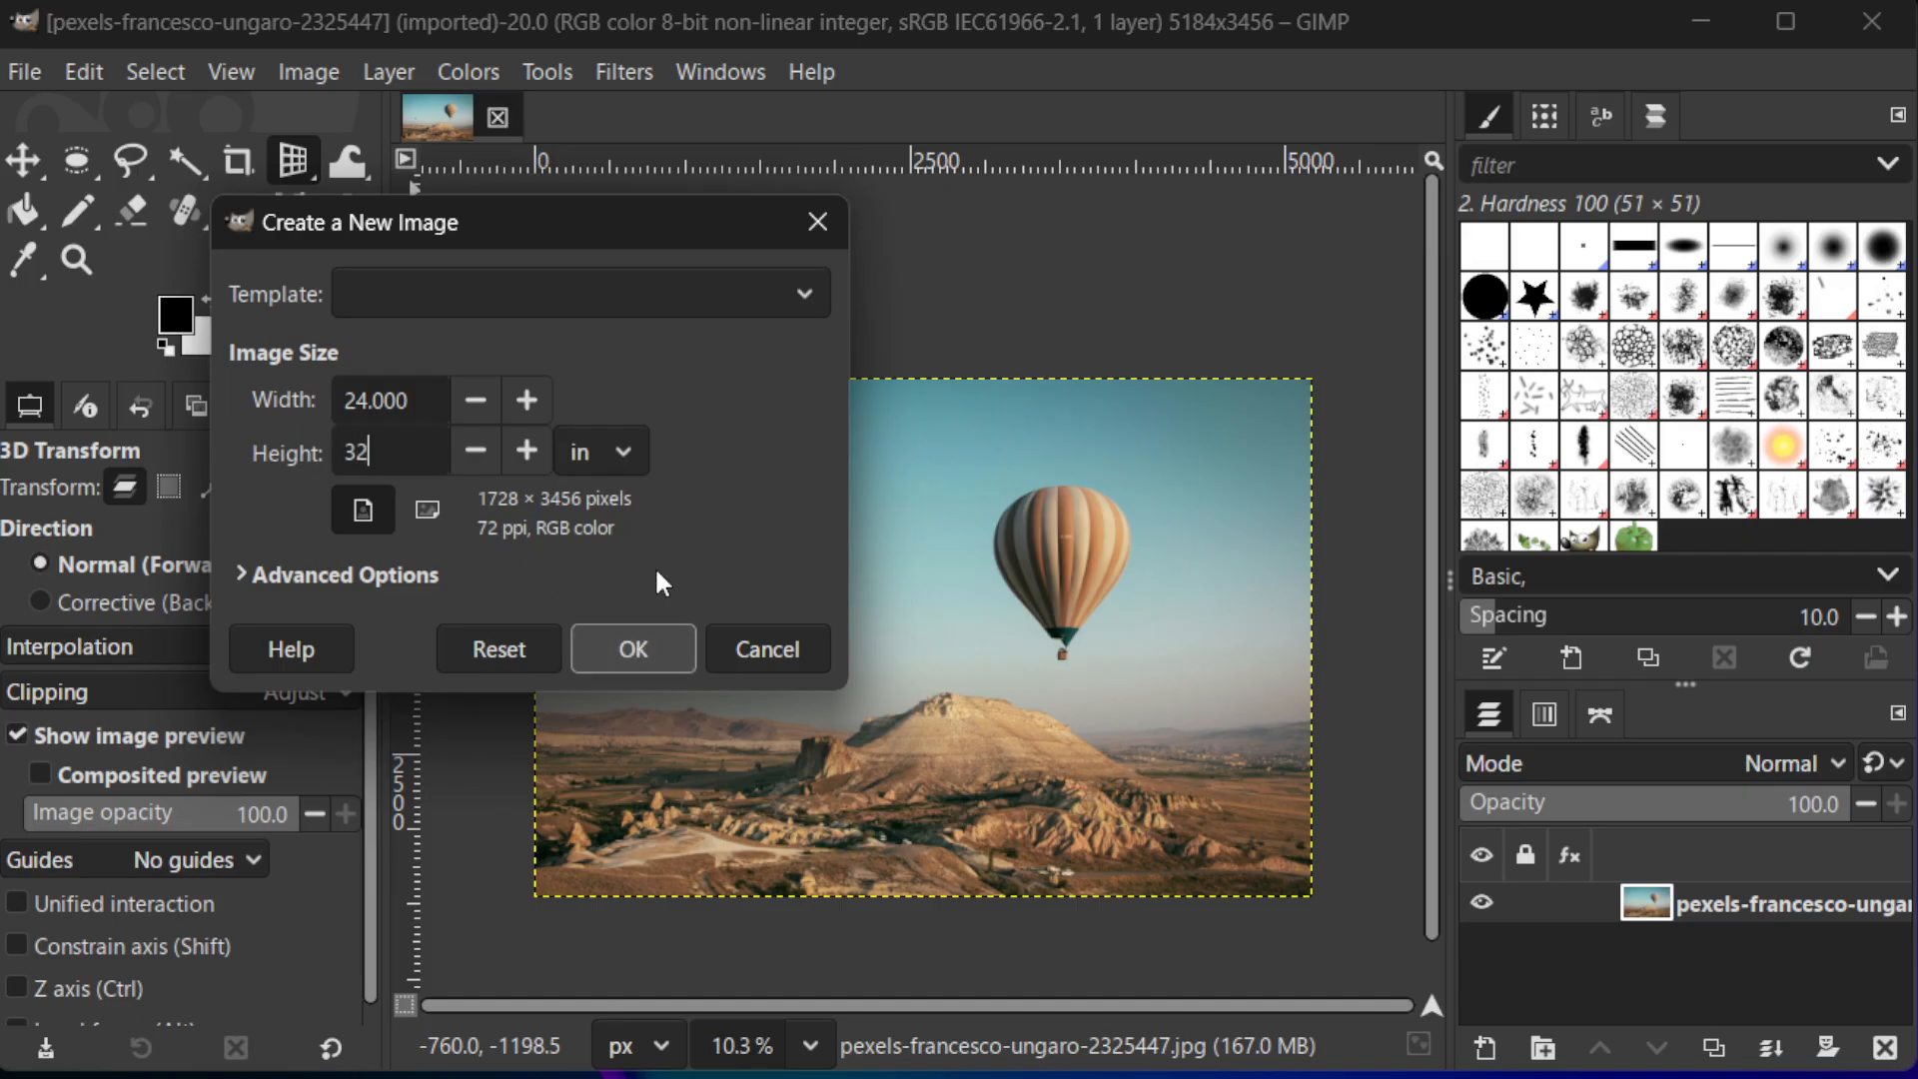
type("2")
left_click(633, 639)
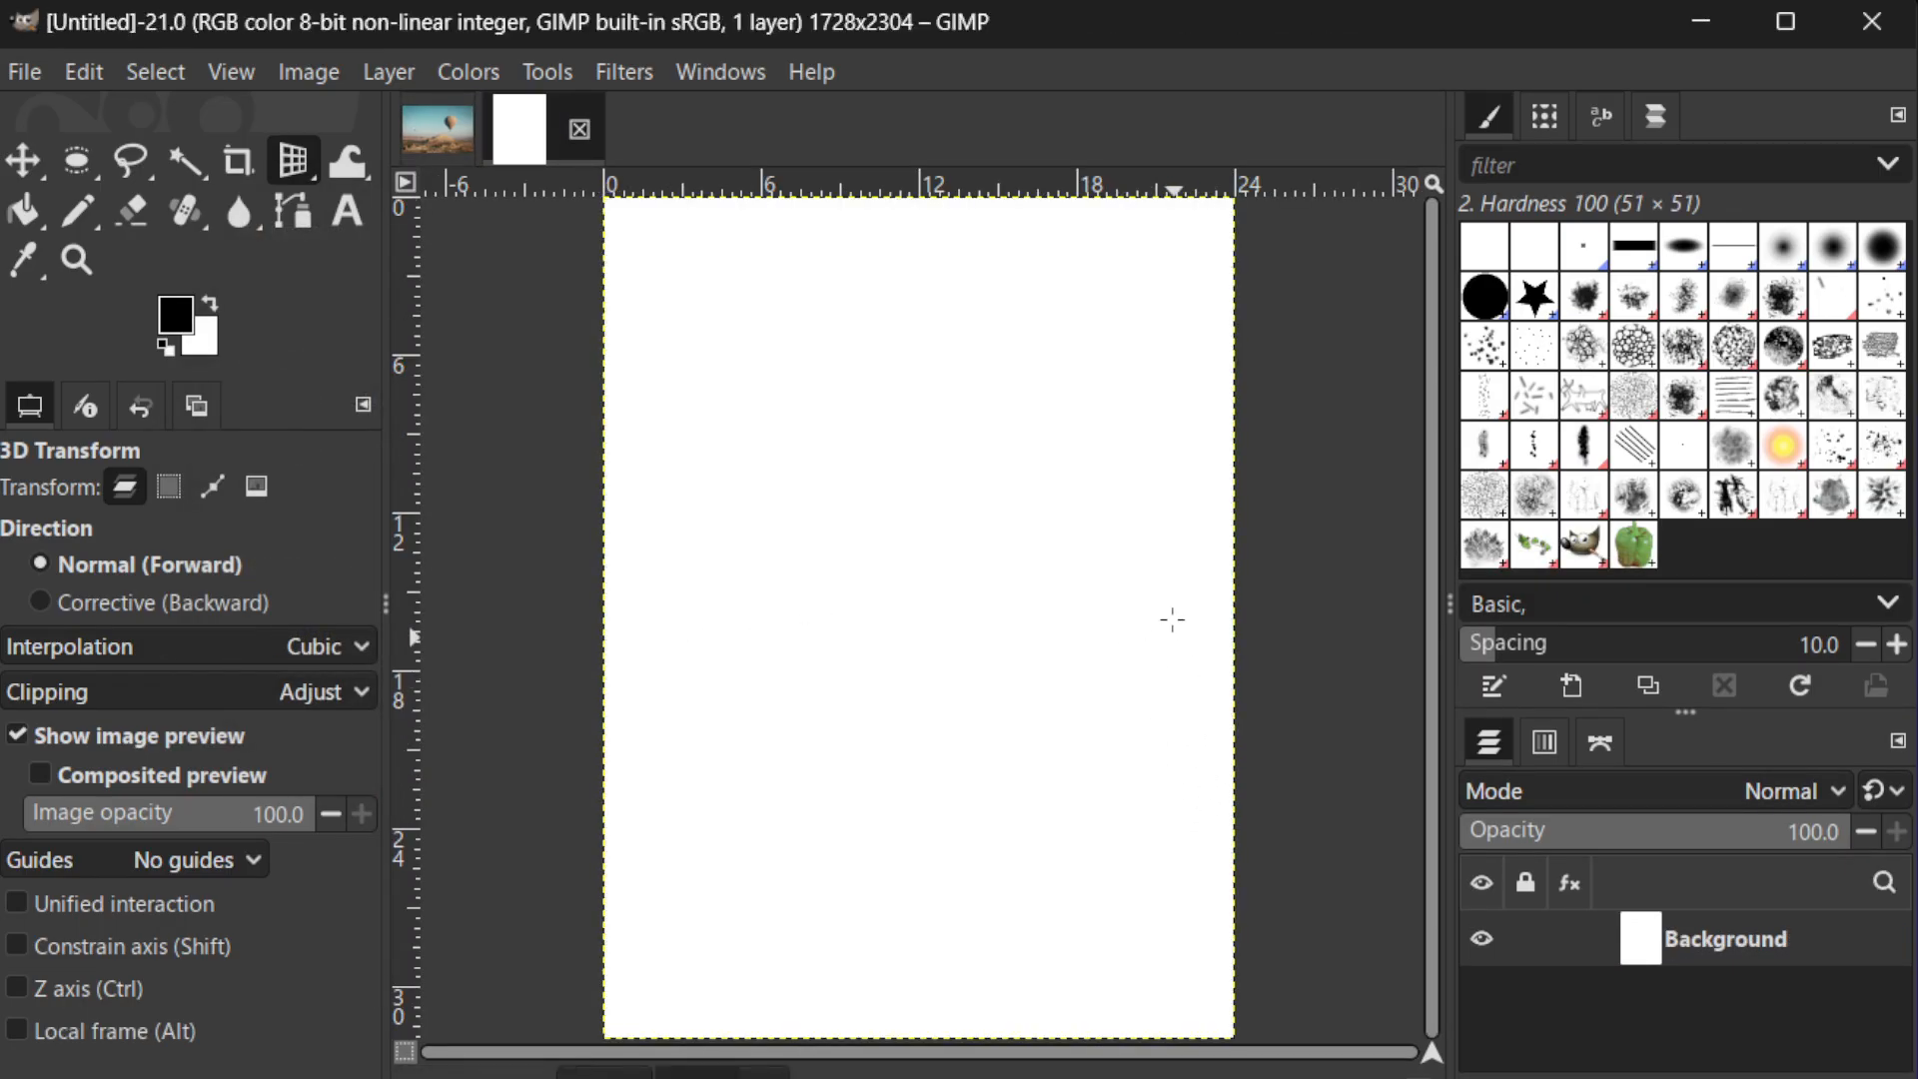
scroll(1169, 596, "down", 1, "ctrl")
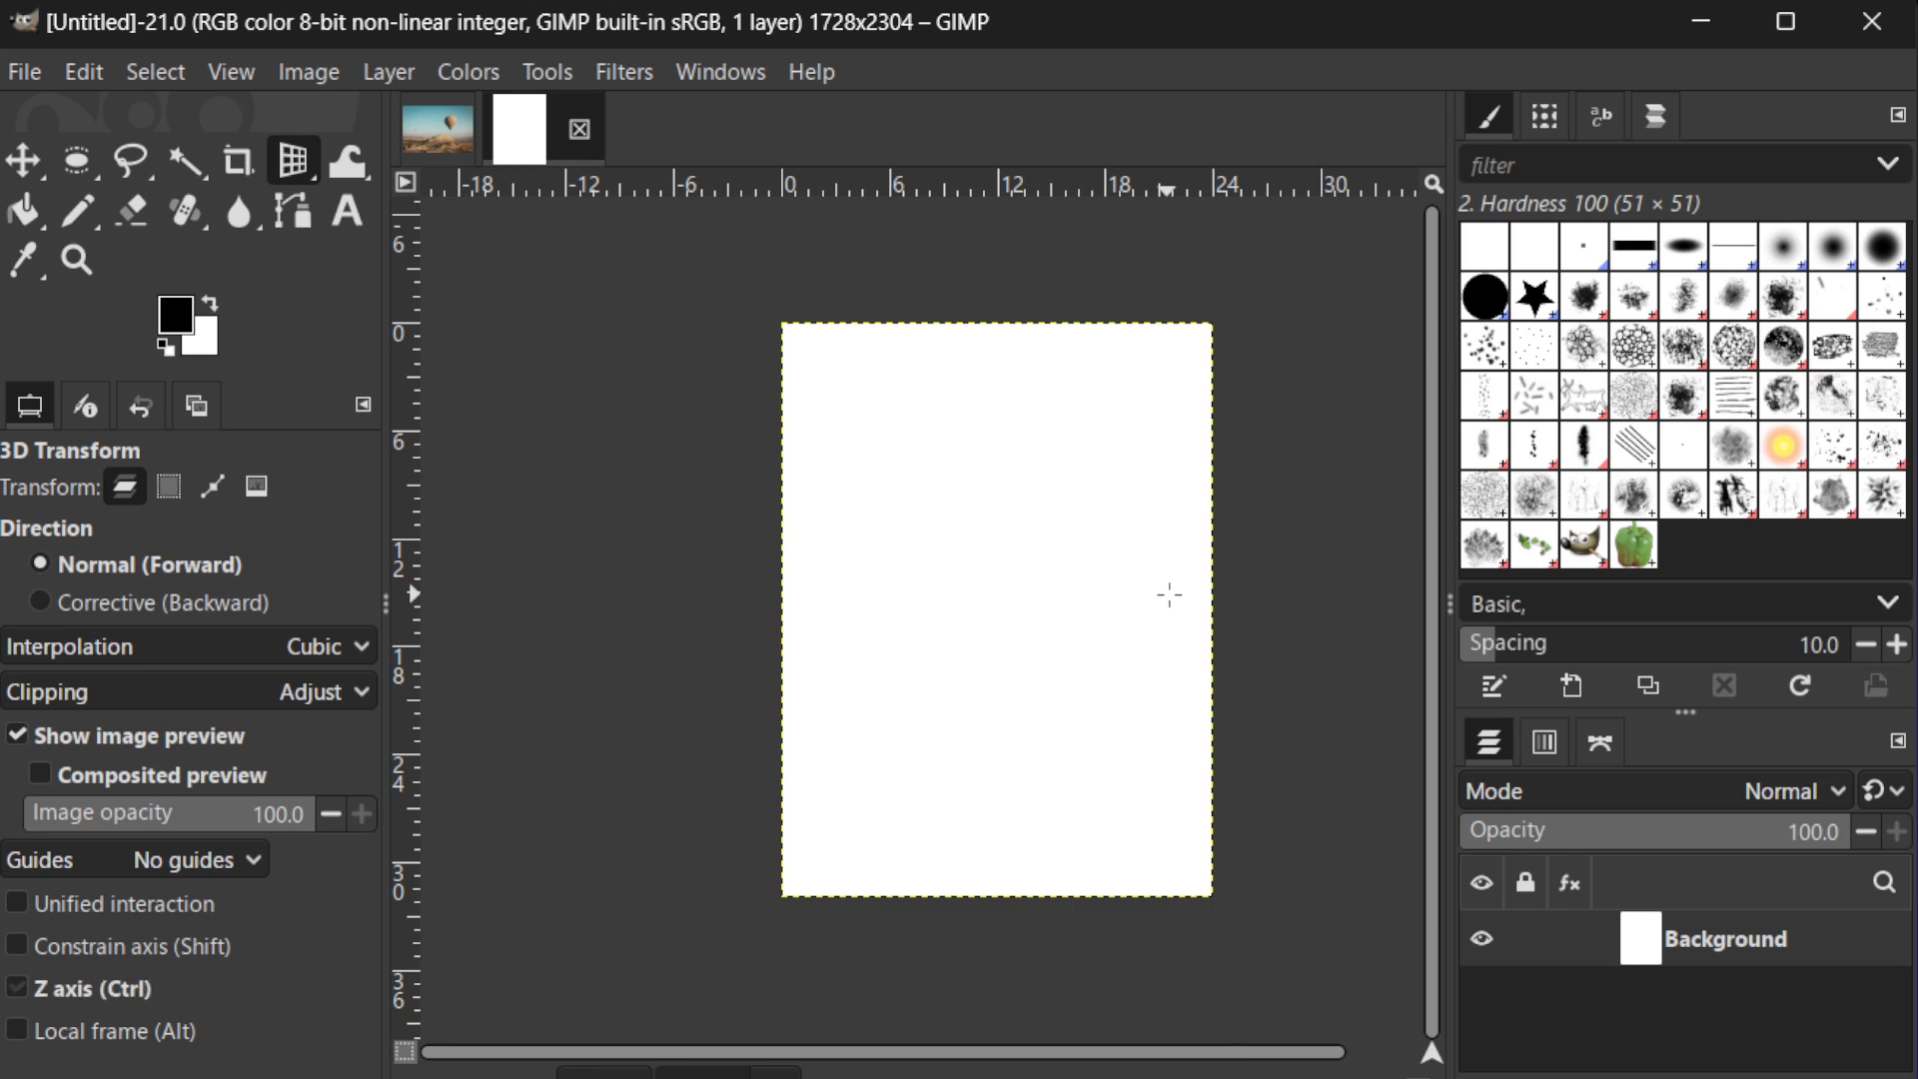
scroll(1169, 595, "up", 1, "ctrl")
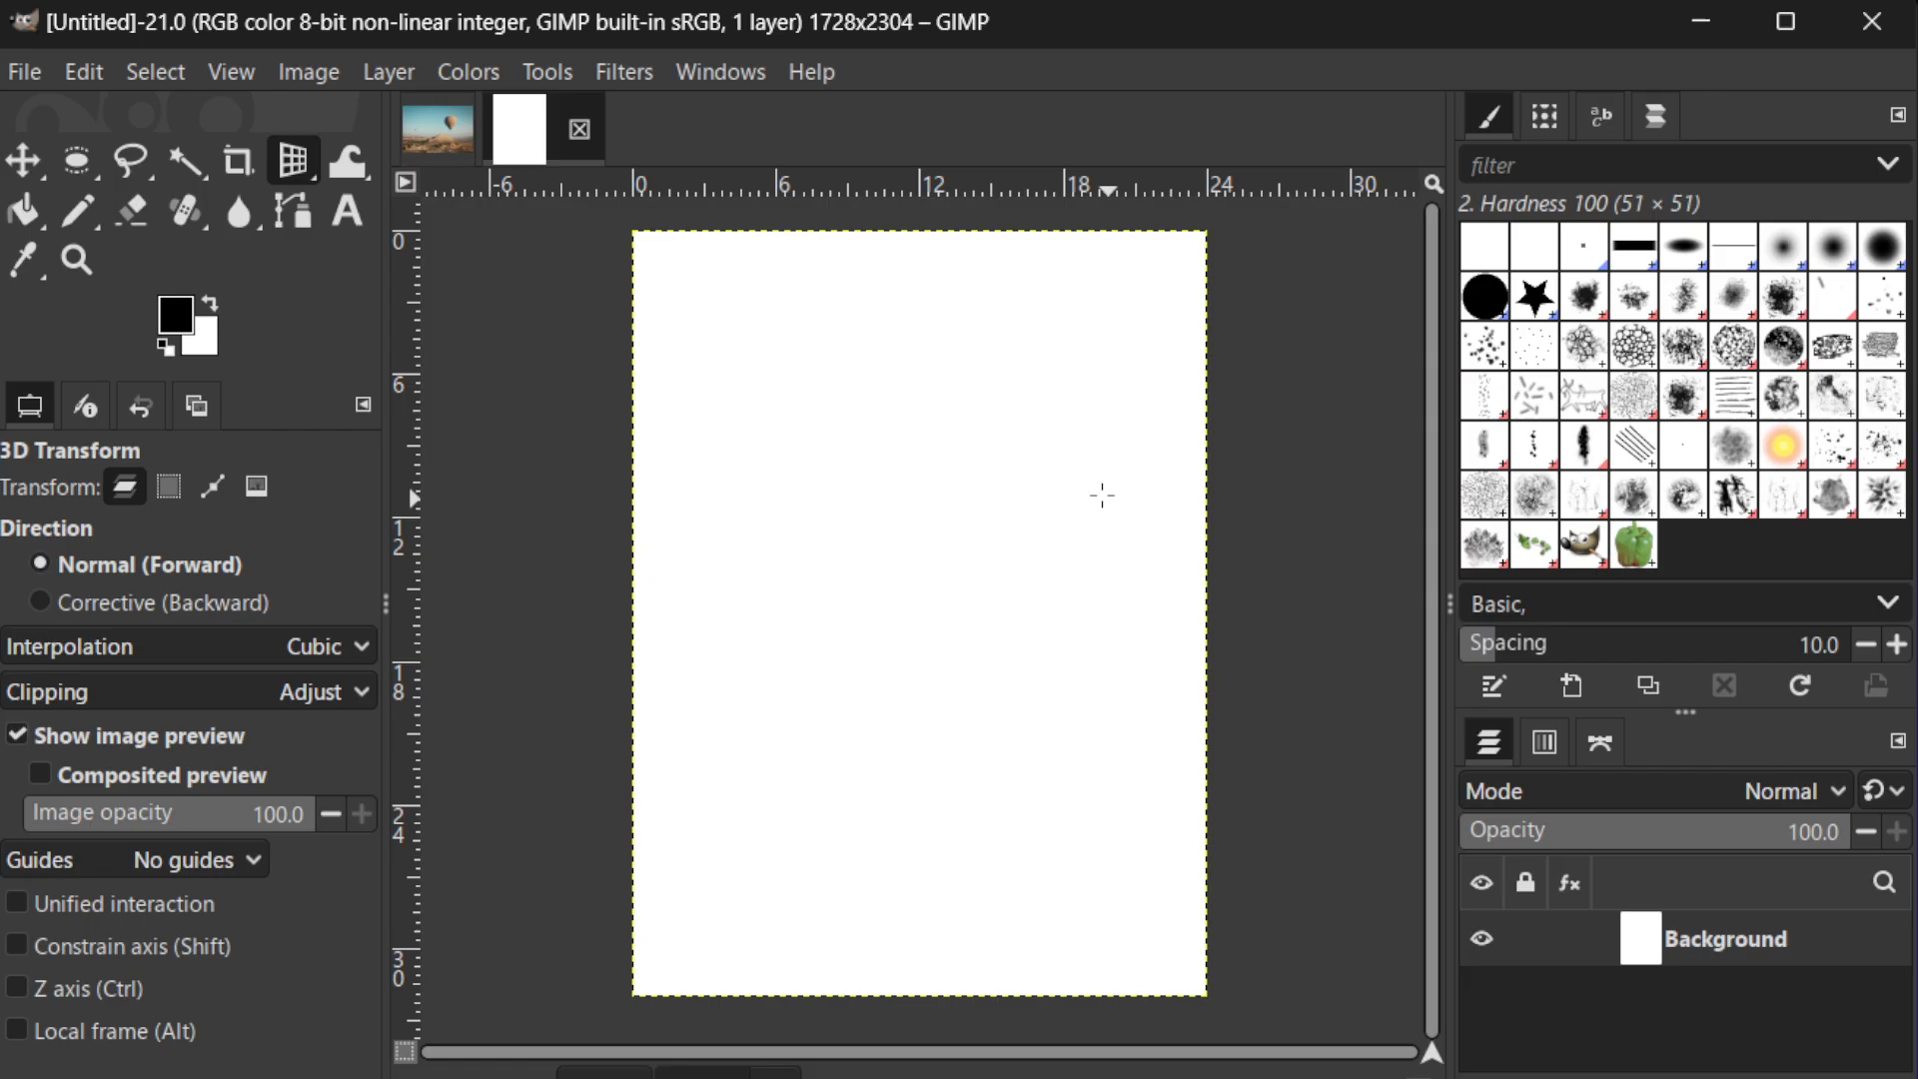
left_click(27, 212)
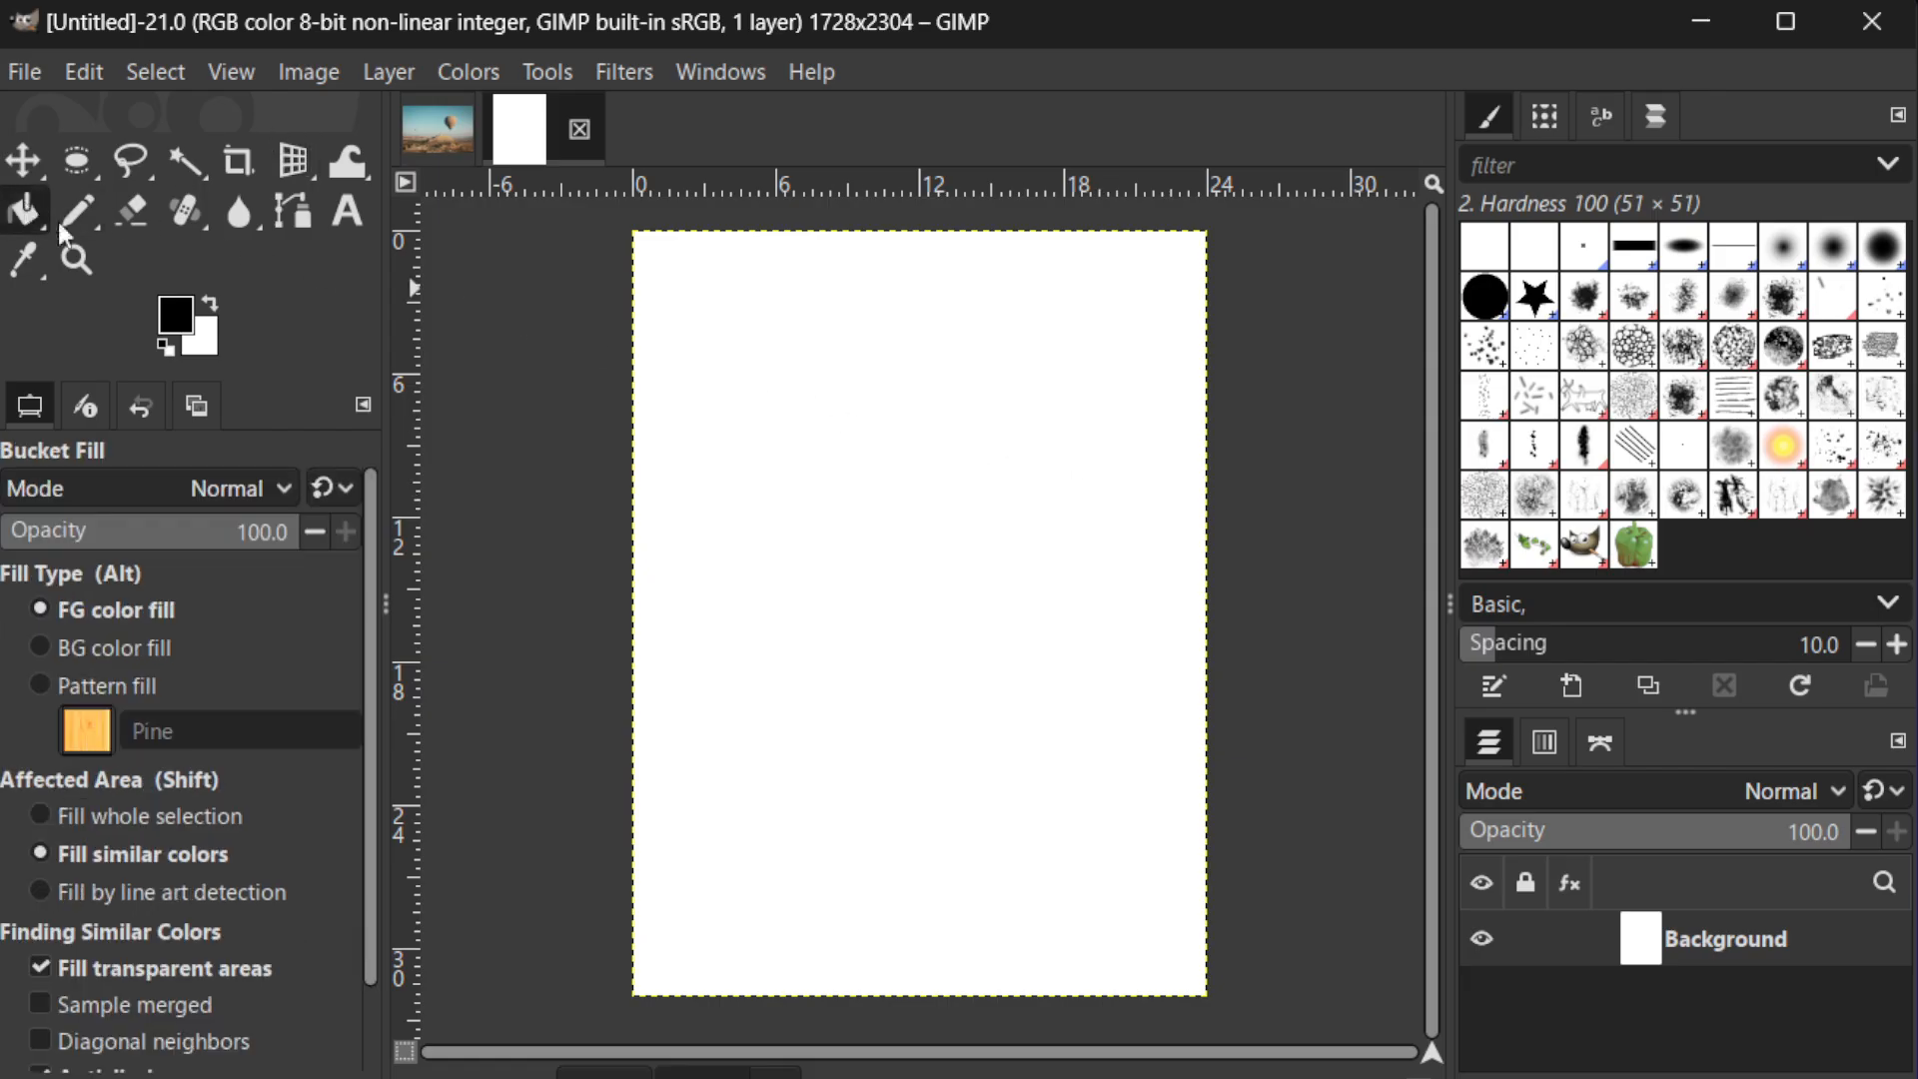
left_click(185, 317)
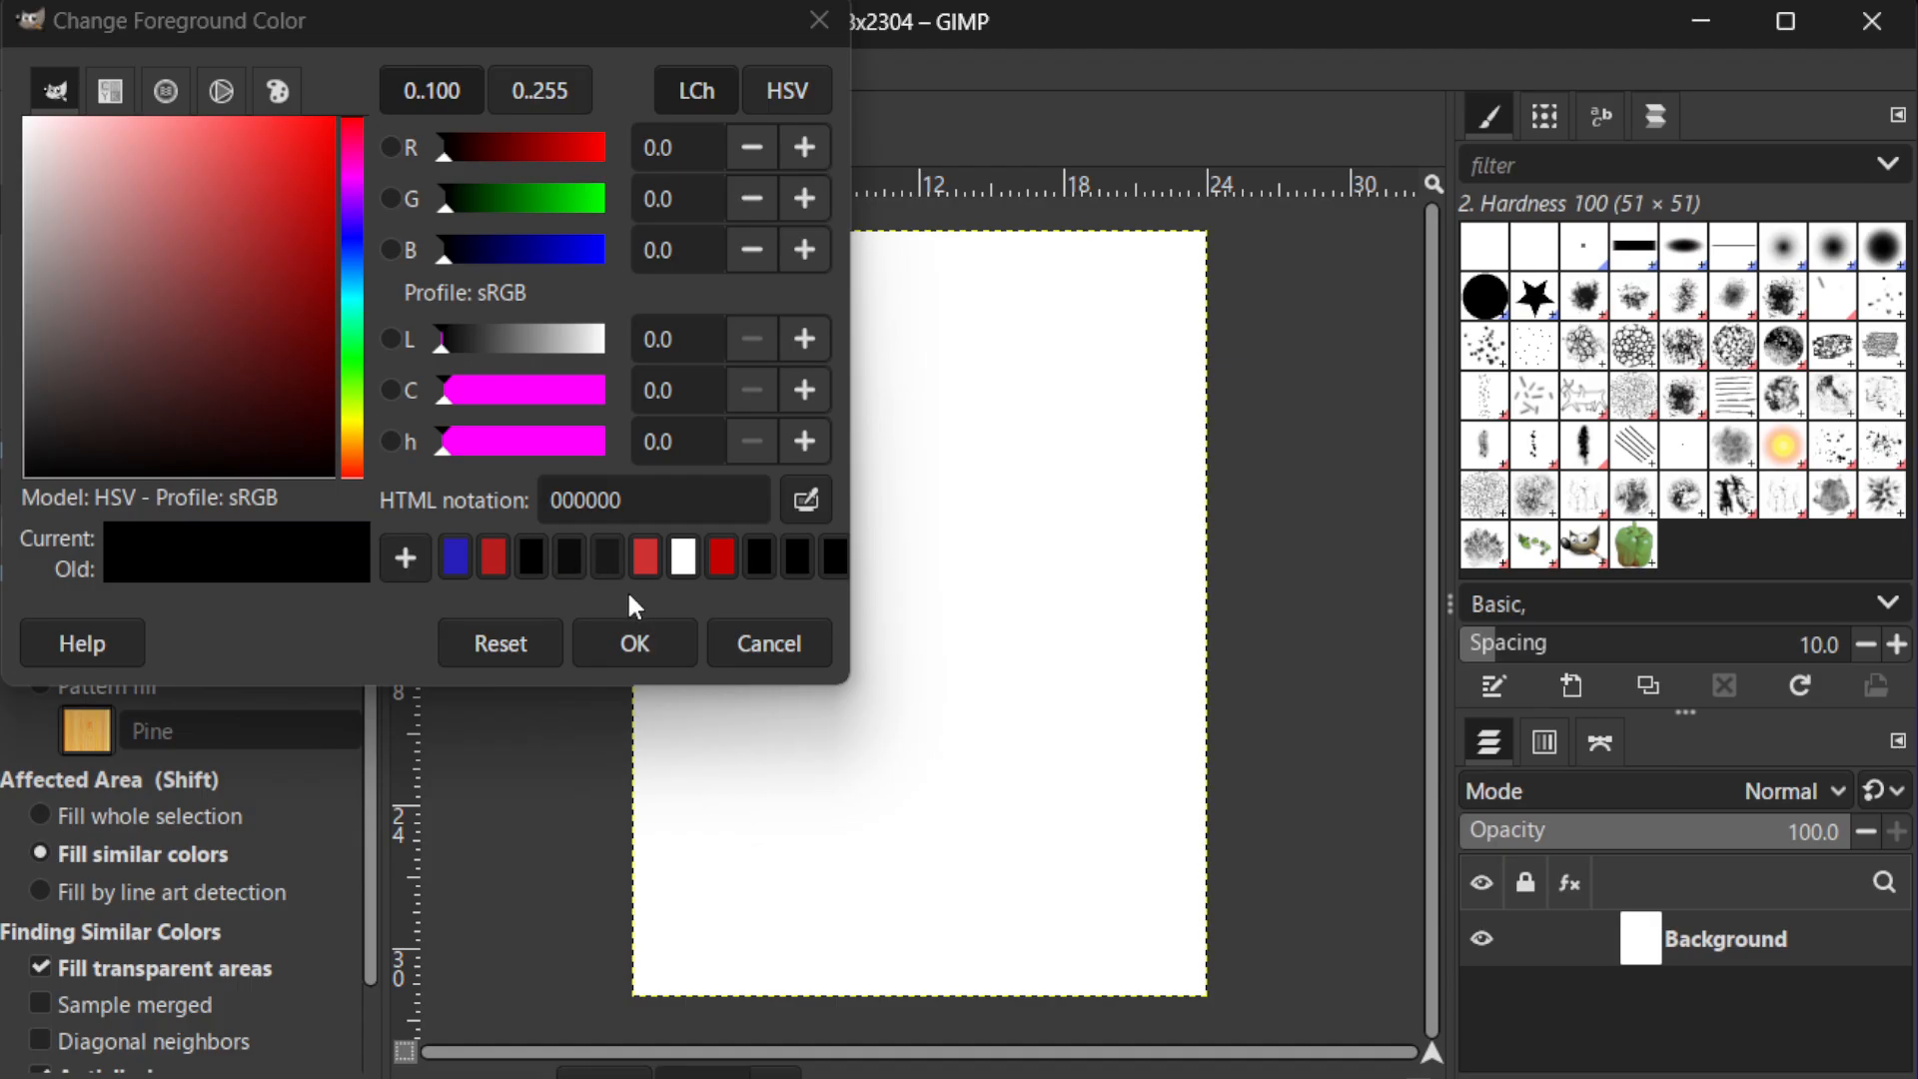
left_click_drag(114, 289, 87, 209)
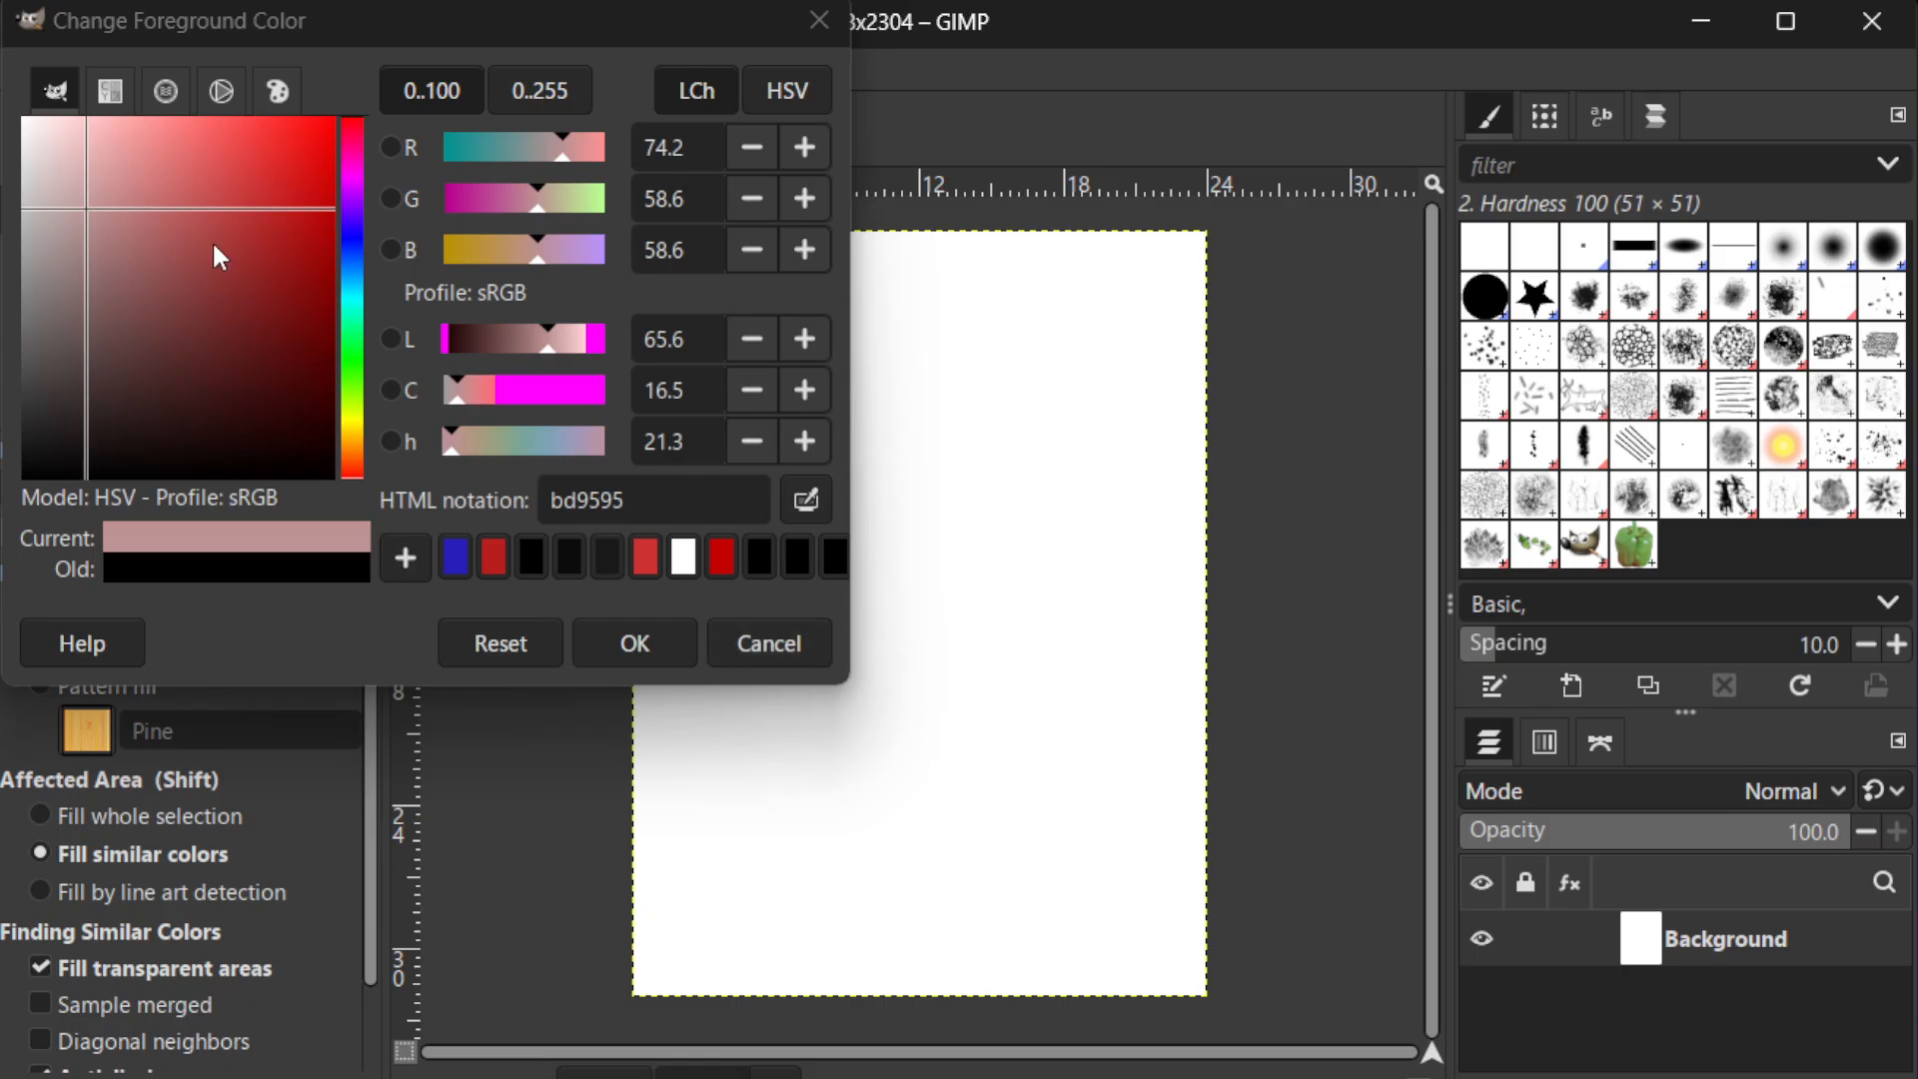
left_click(757, 643)
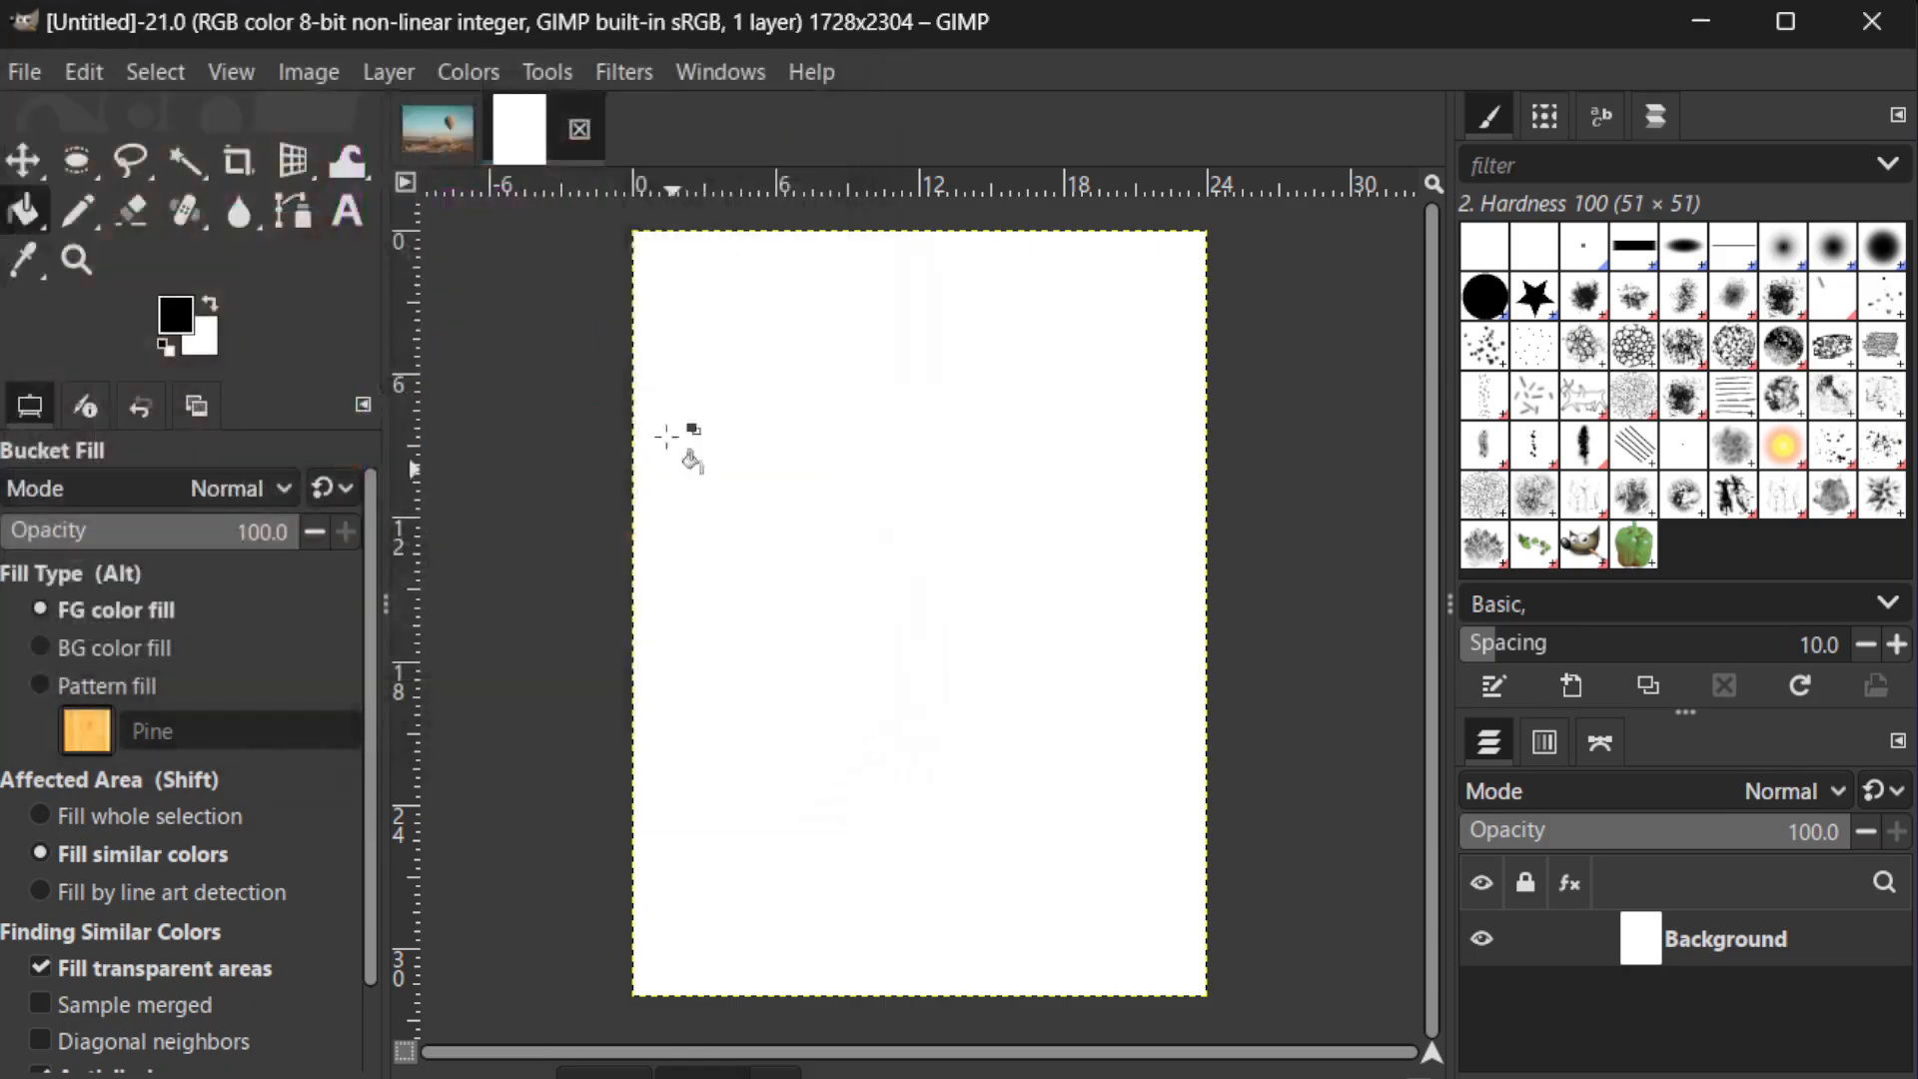
Fill the Background layer using the Gradient tool with a linear FG to BG gradient and the pink foreground colour cd2c7d
left_click(547, 74)
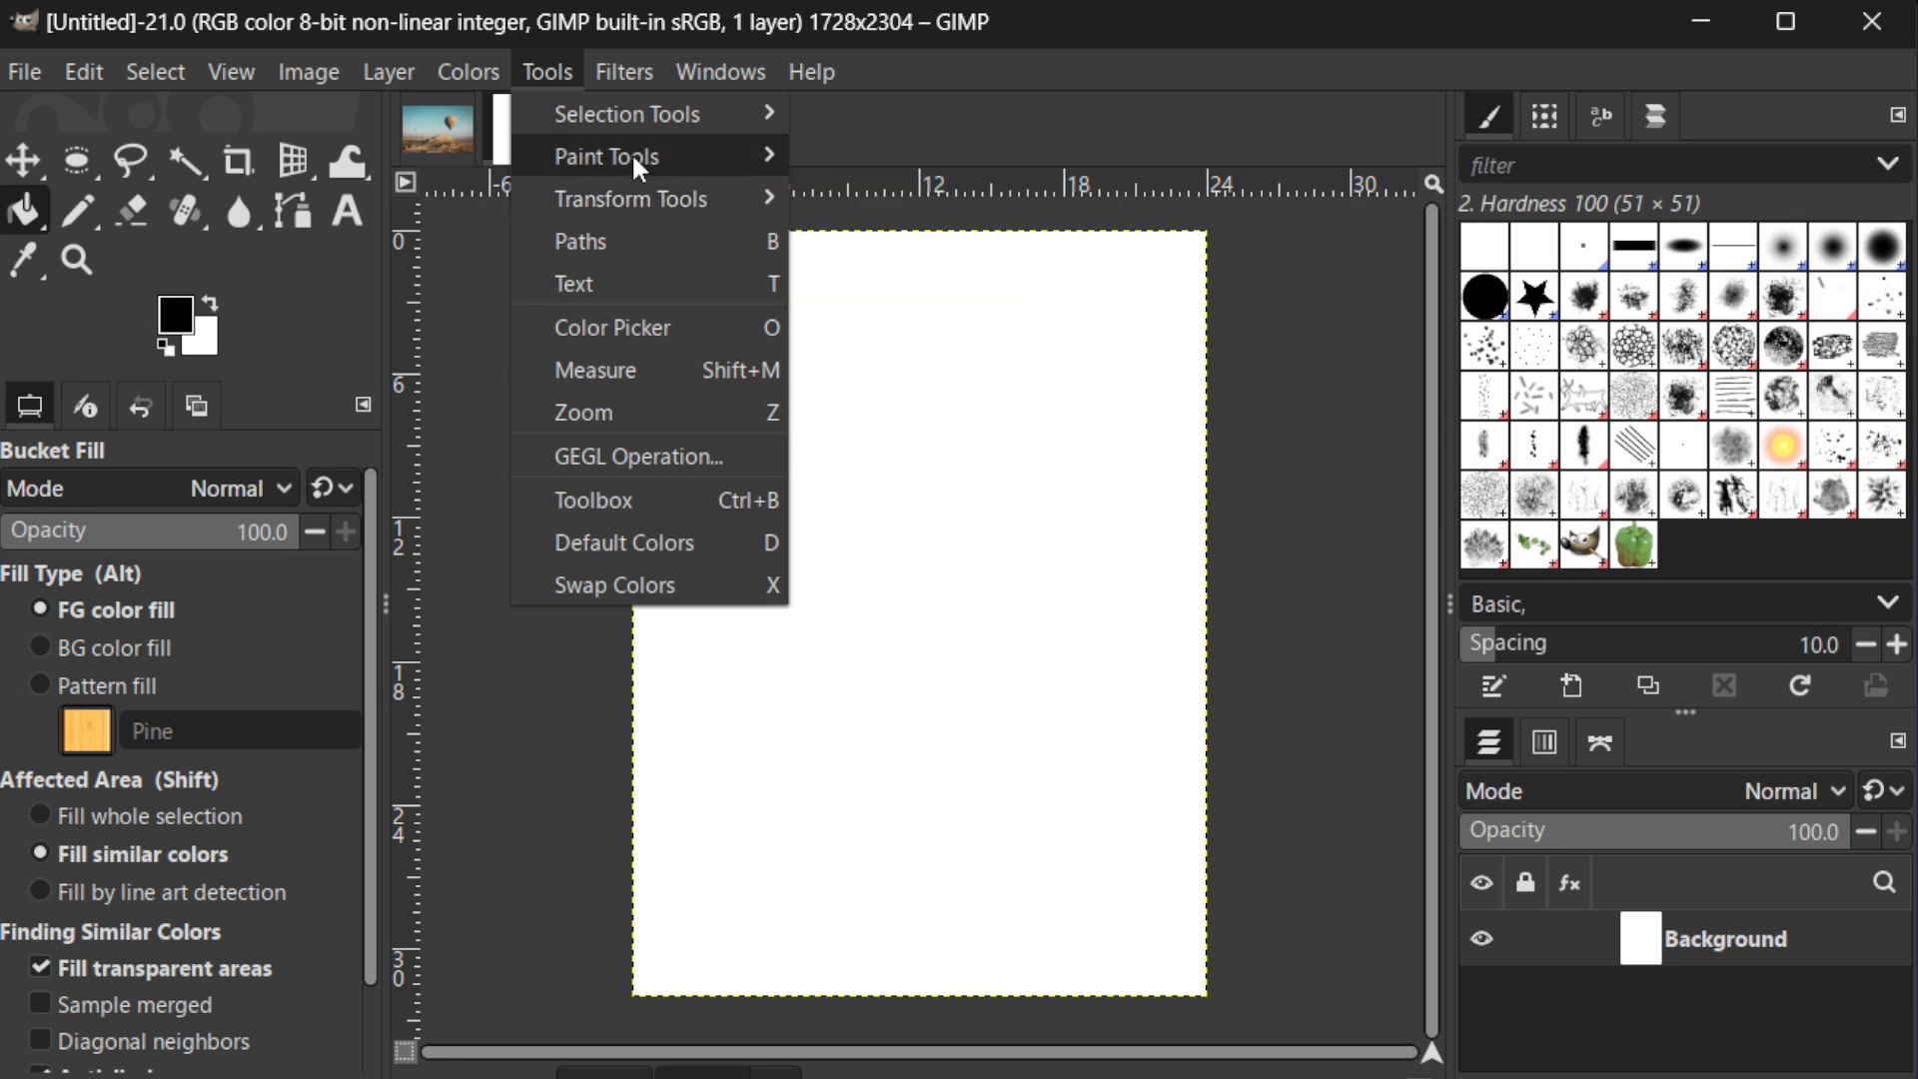
mouse_move(635, 160)
left_click(887, 196)
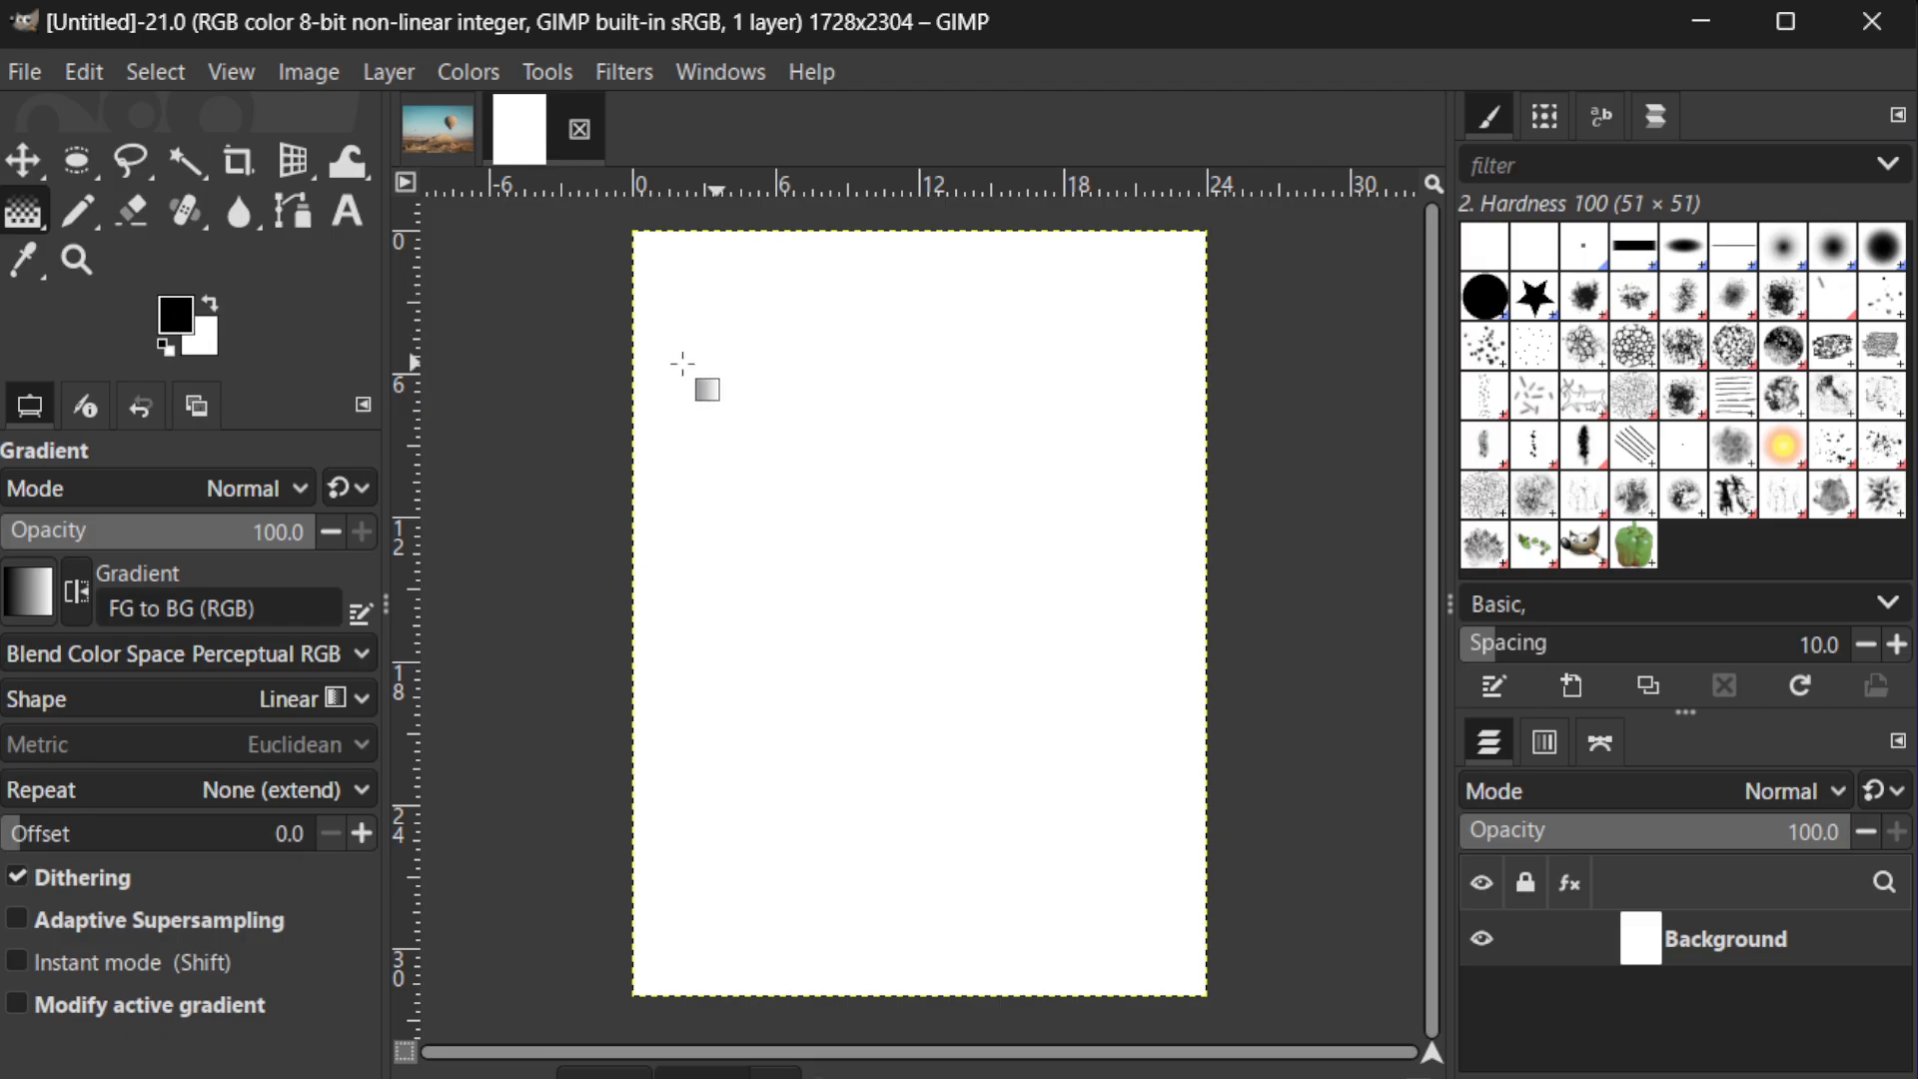
left_click(178, 316)
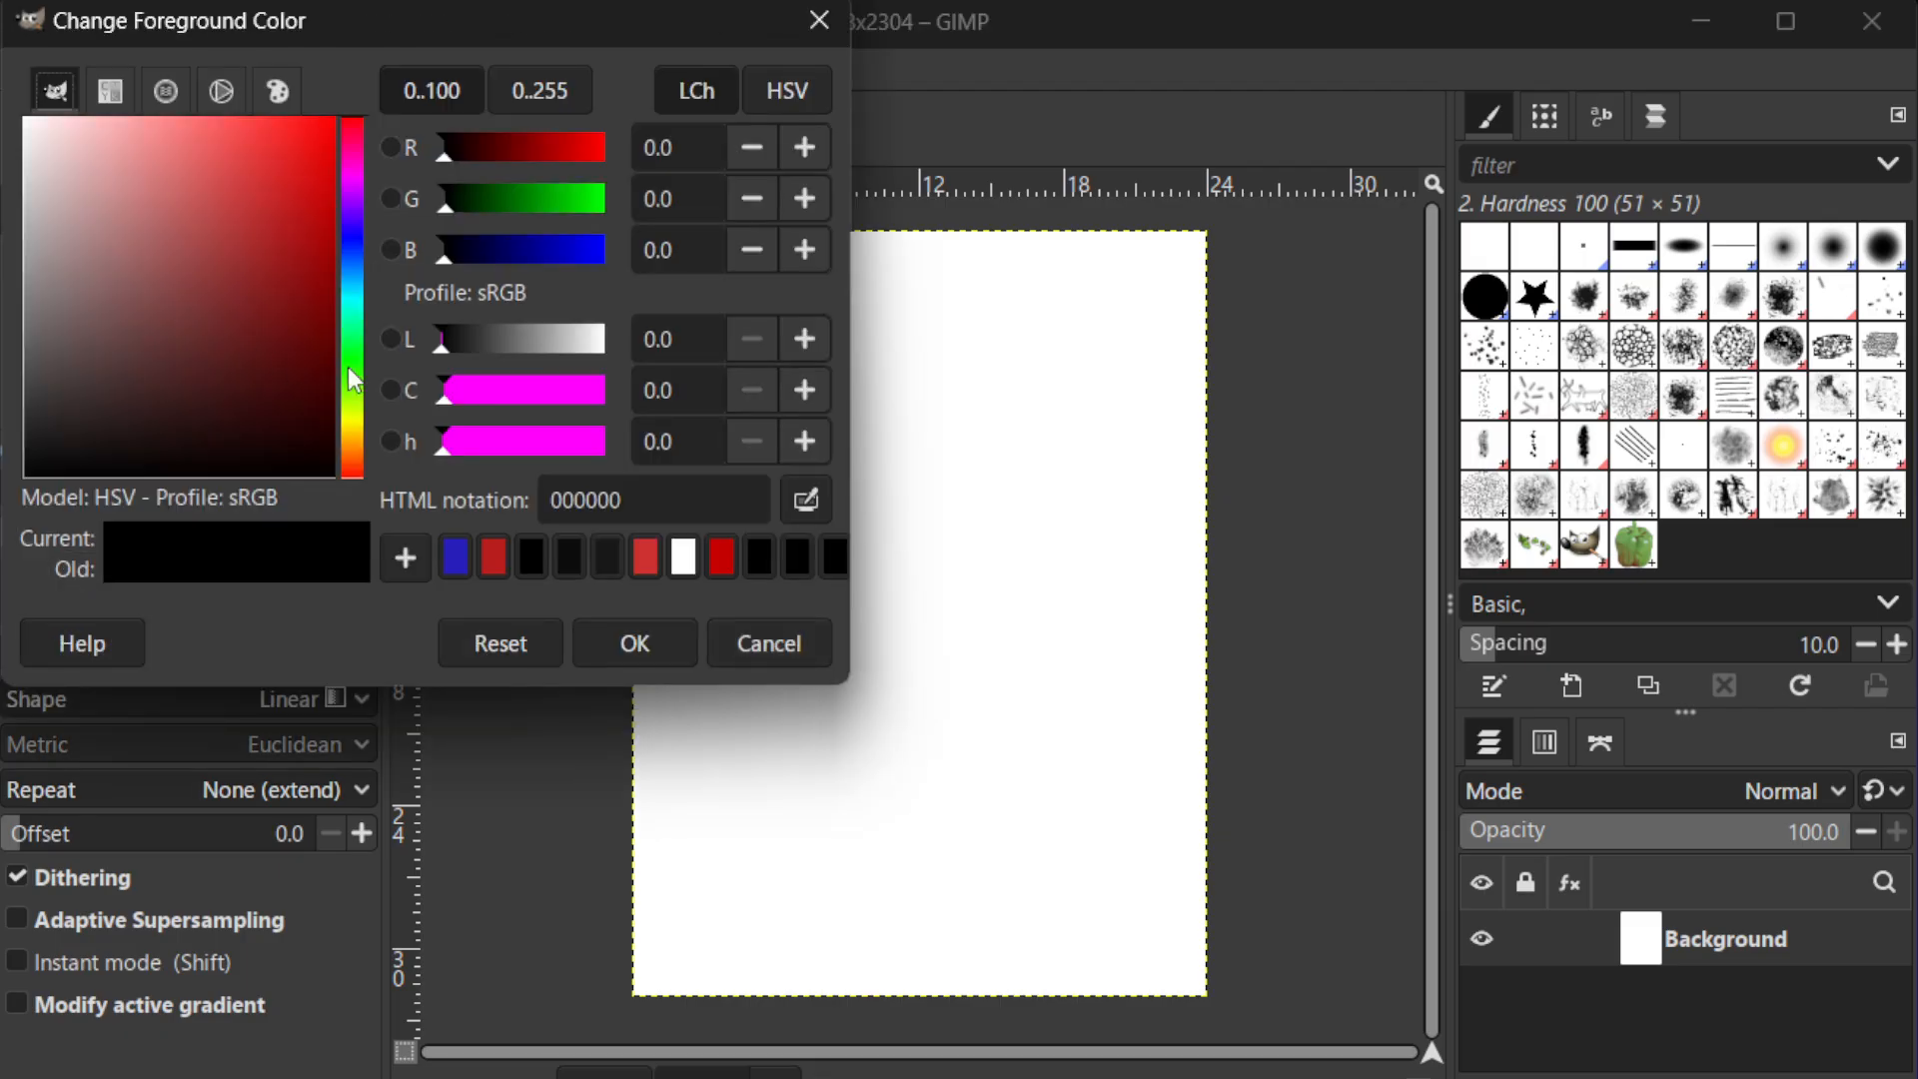
left_click(496, 386)
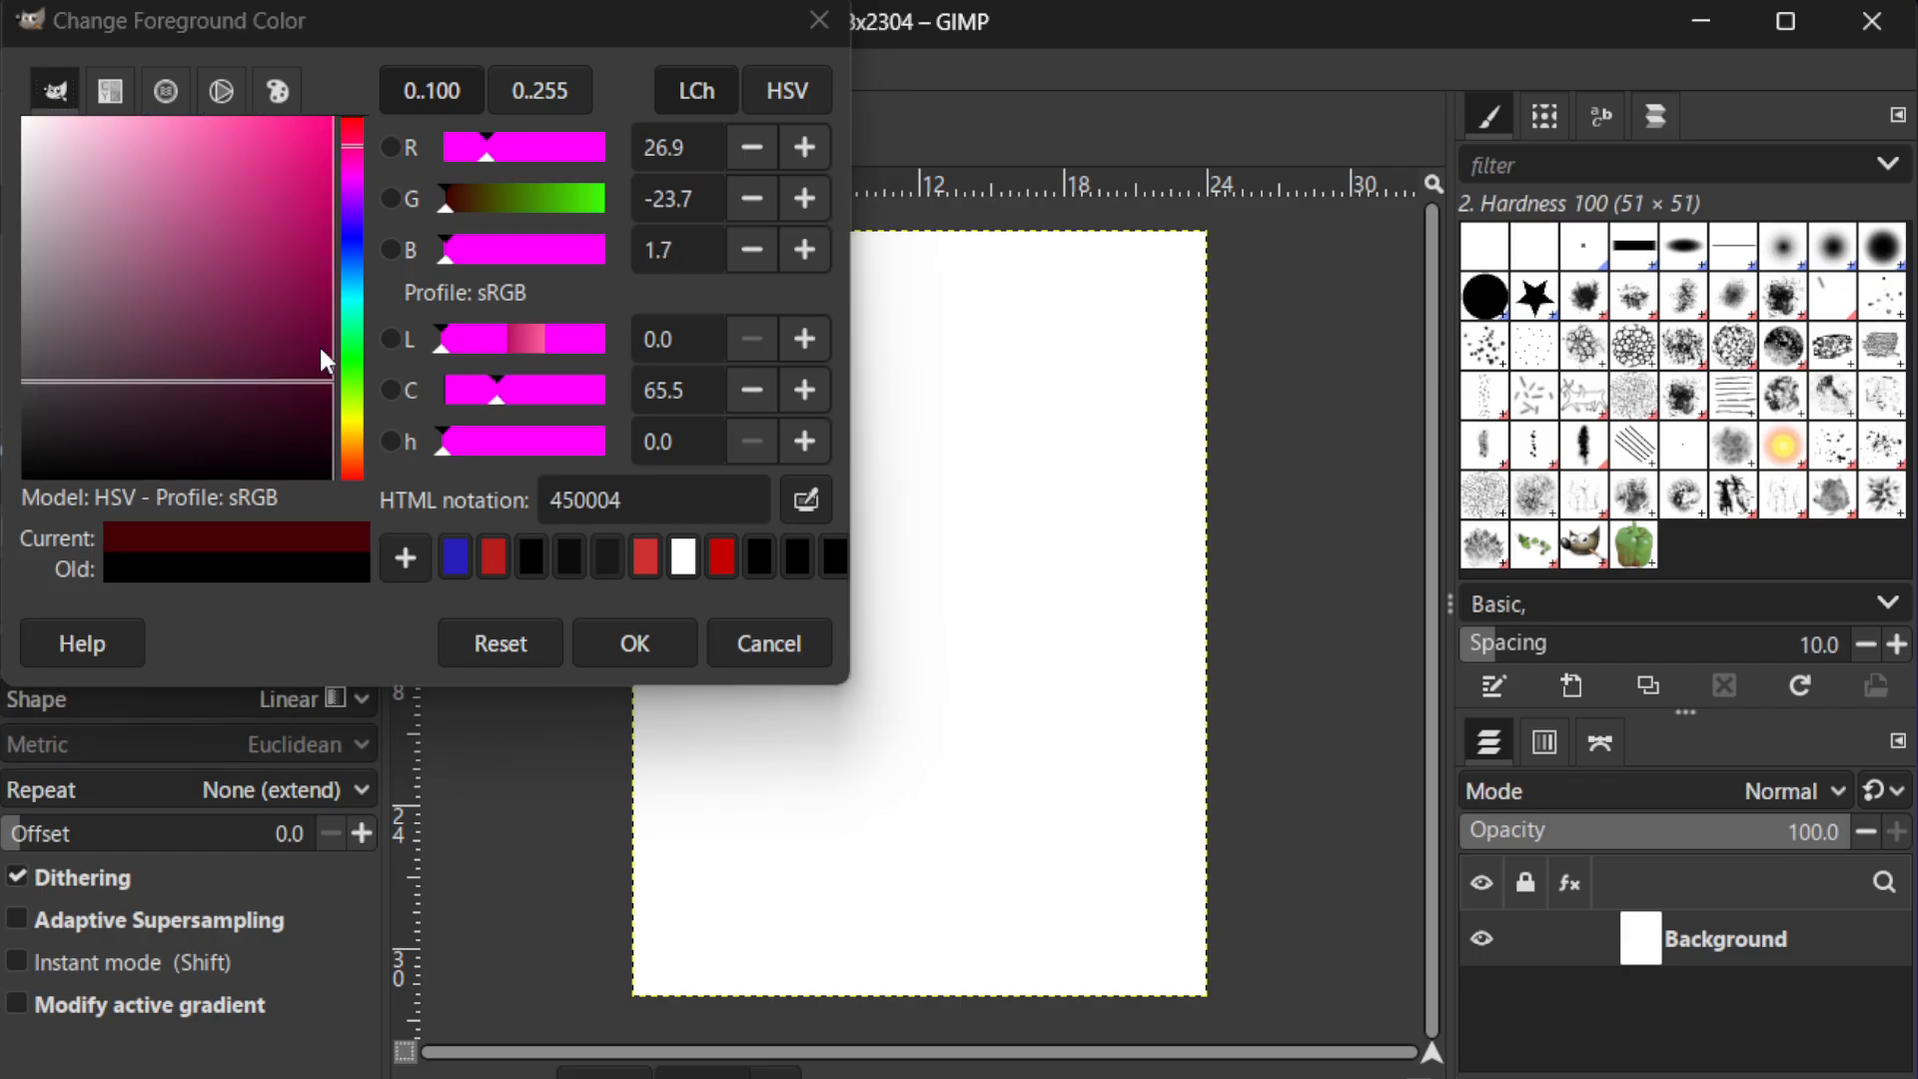
left_click(264, 198)
left_click(267, 188)
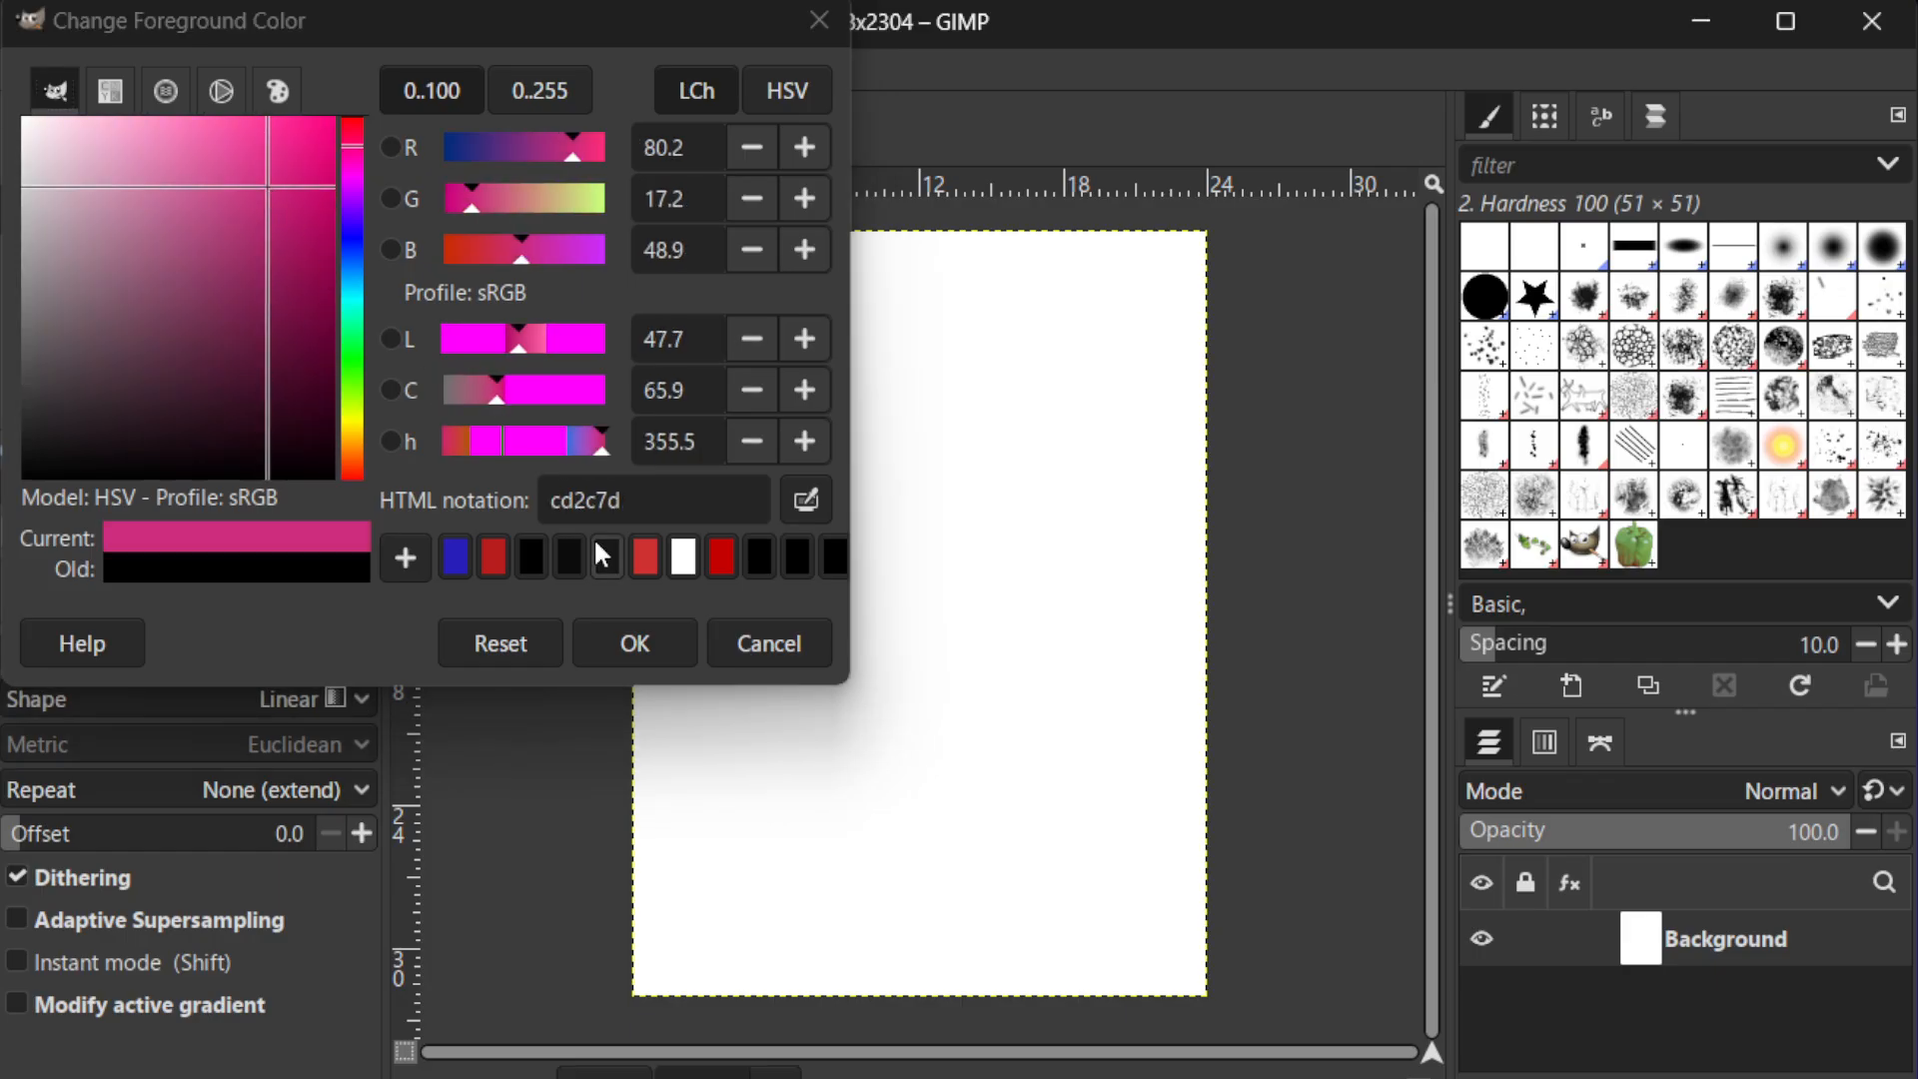
left_click(633, 639)
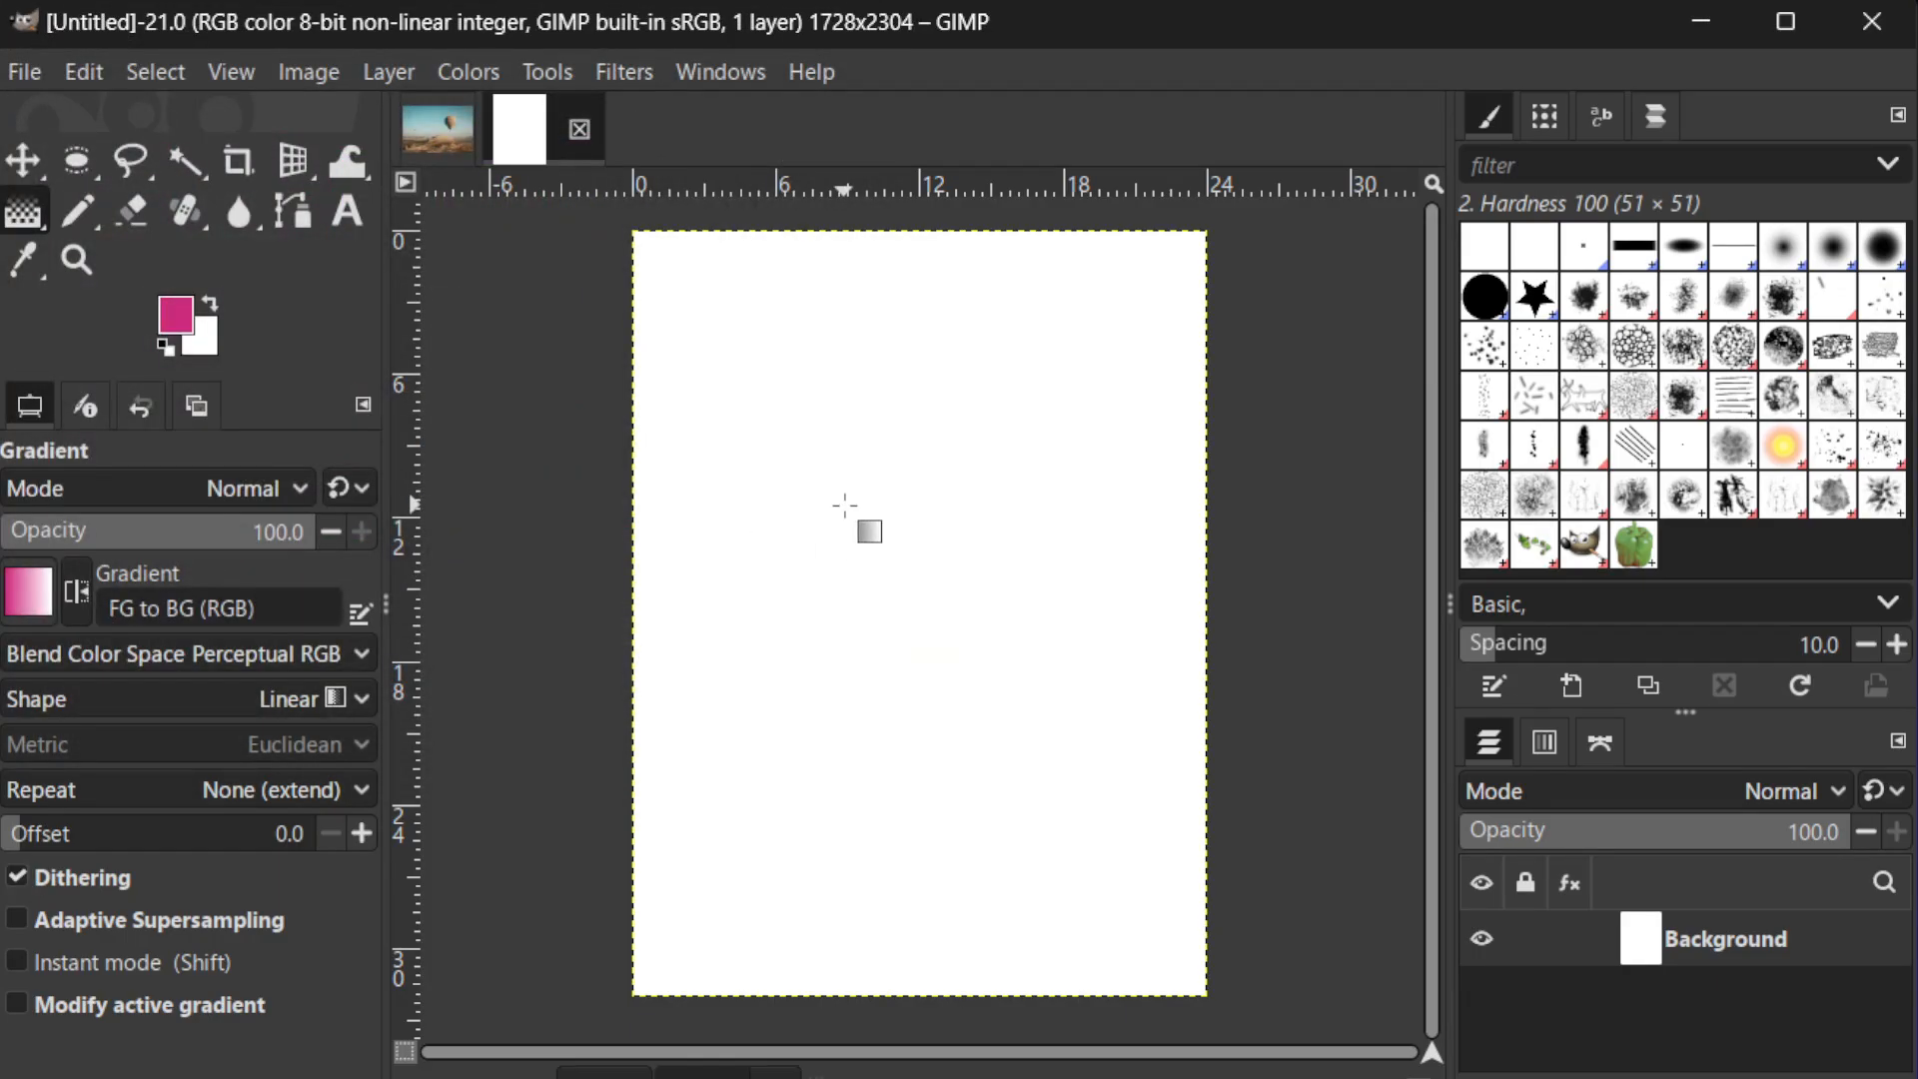
left_click_drag(848, 513, 843, 505)
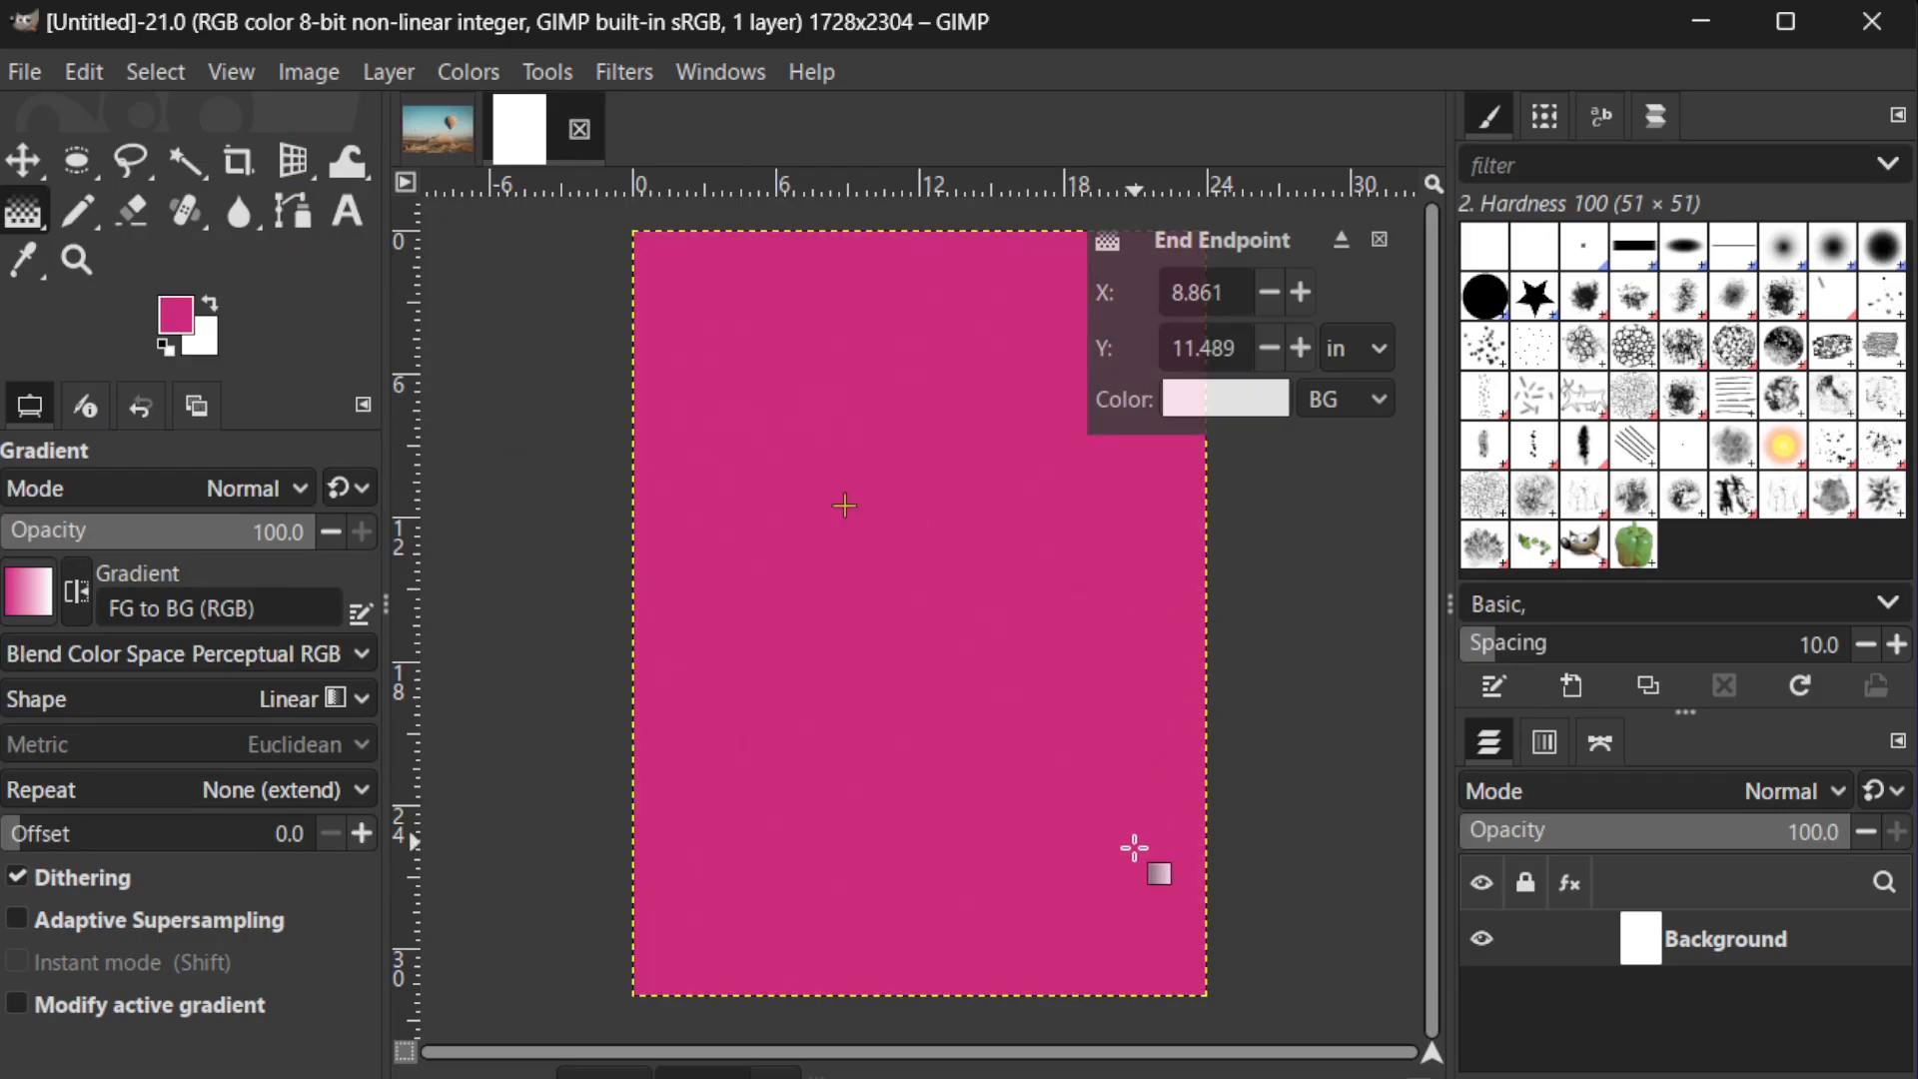
left_click(1083, 941)
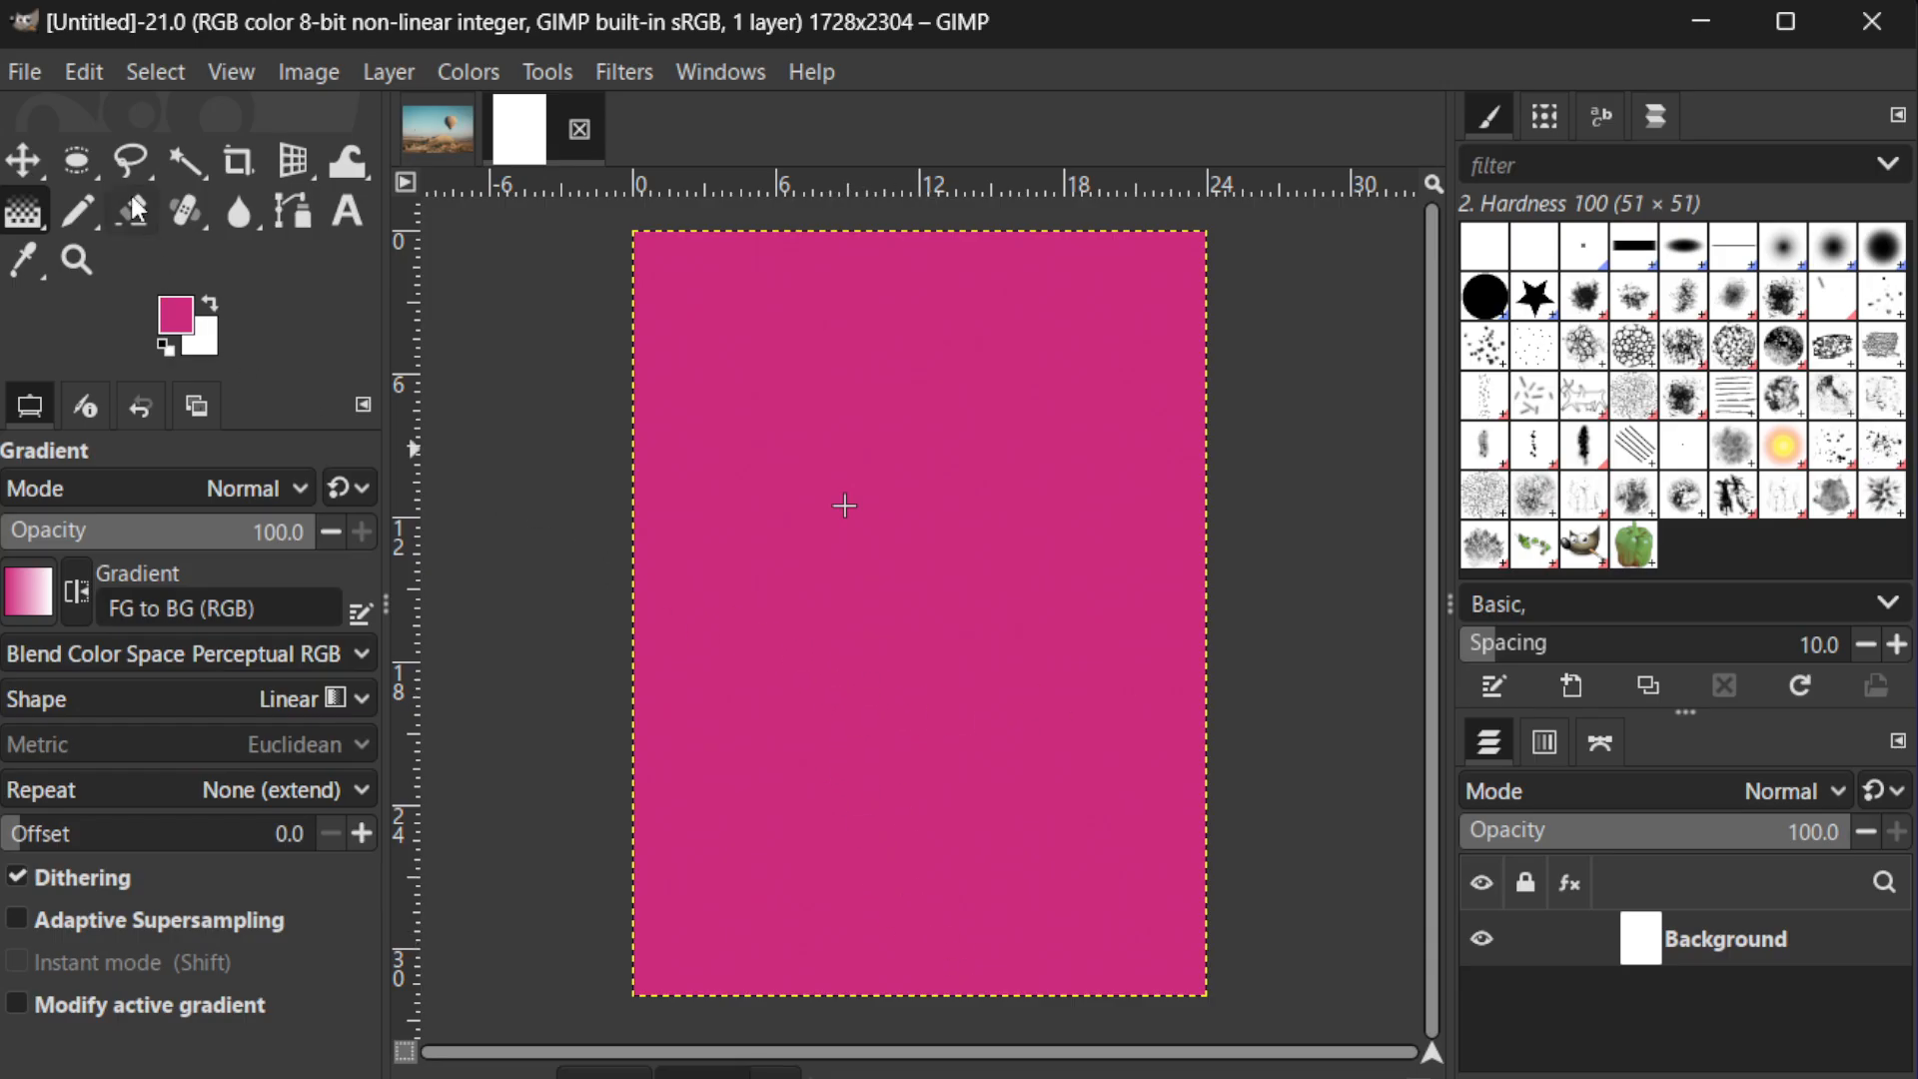
Add a text box across the upper part of the canvas reading "THIS IS MY TEXT"
left_click(354, 222)
left_click_drag(696, 325, 1143, 447)
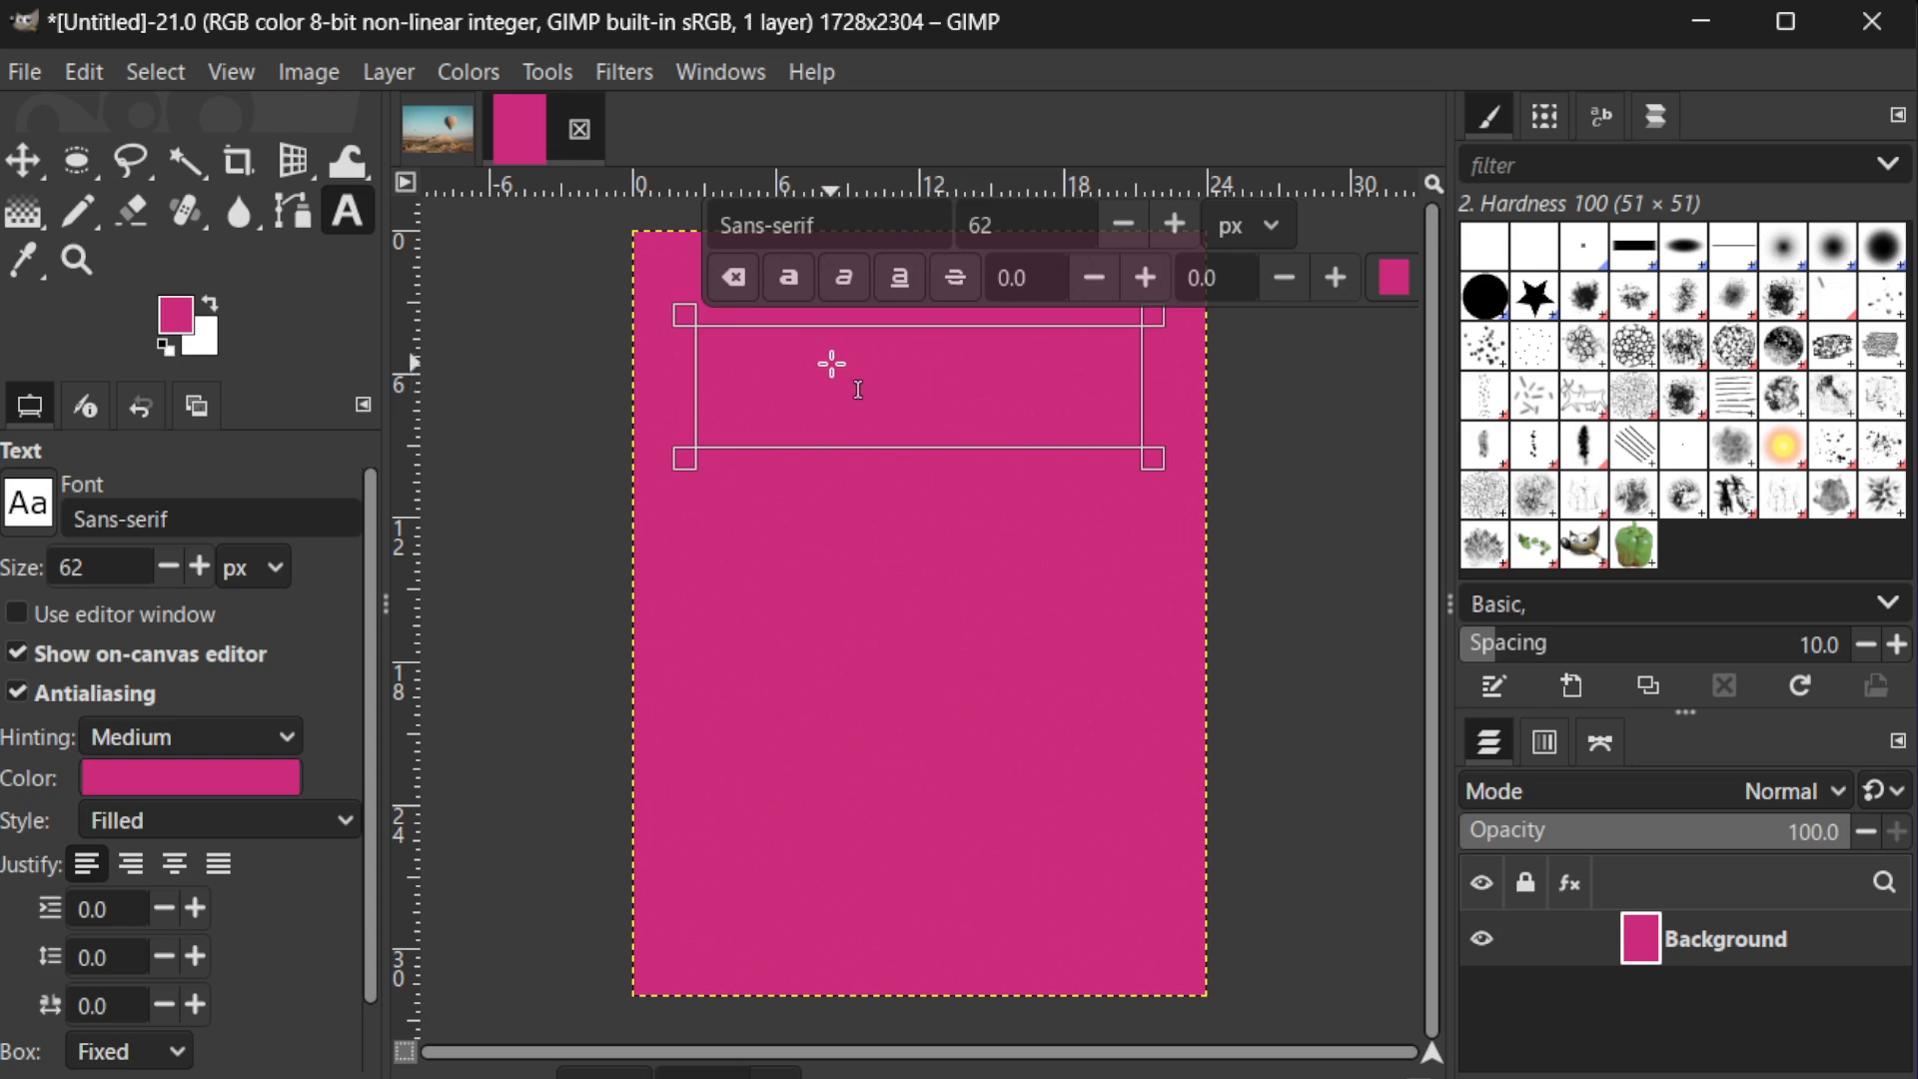
type("THIS")
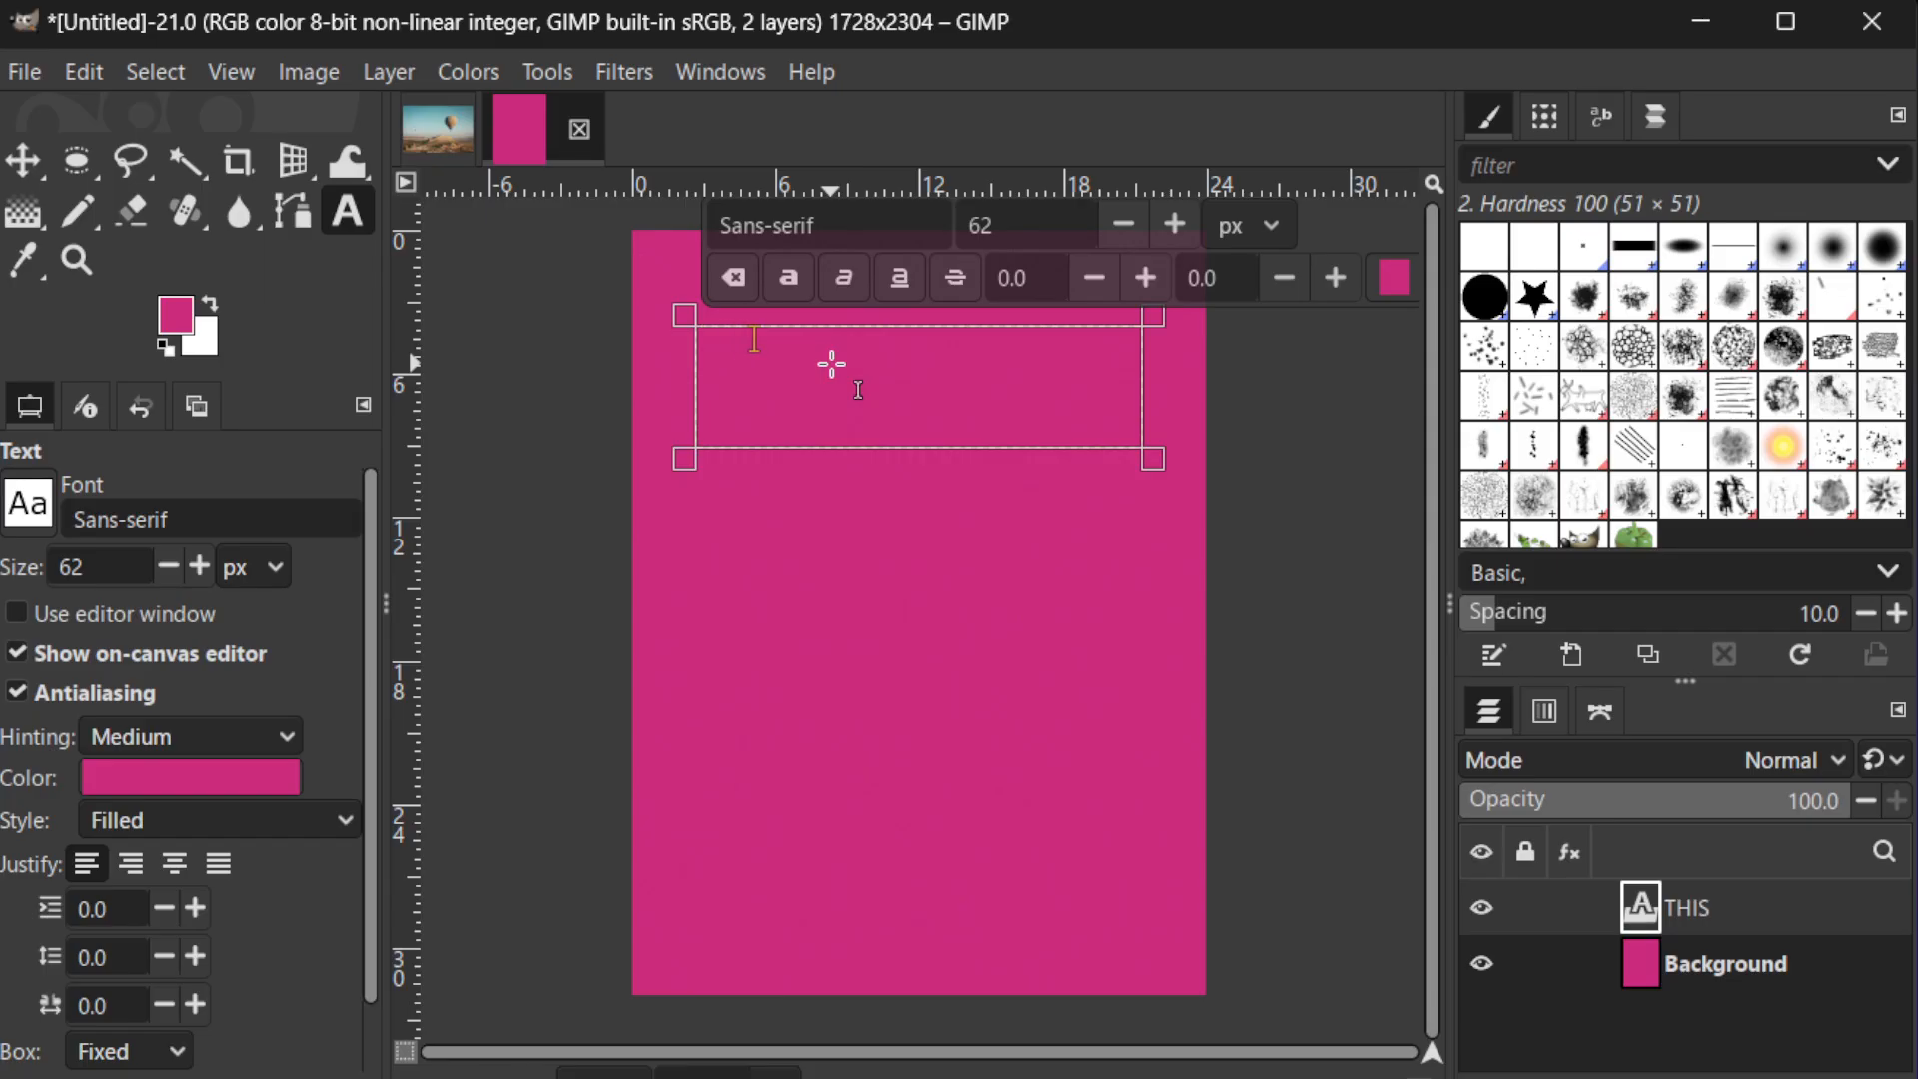
type(" IS MY TEXT")
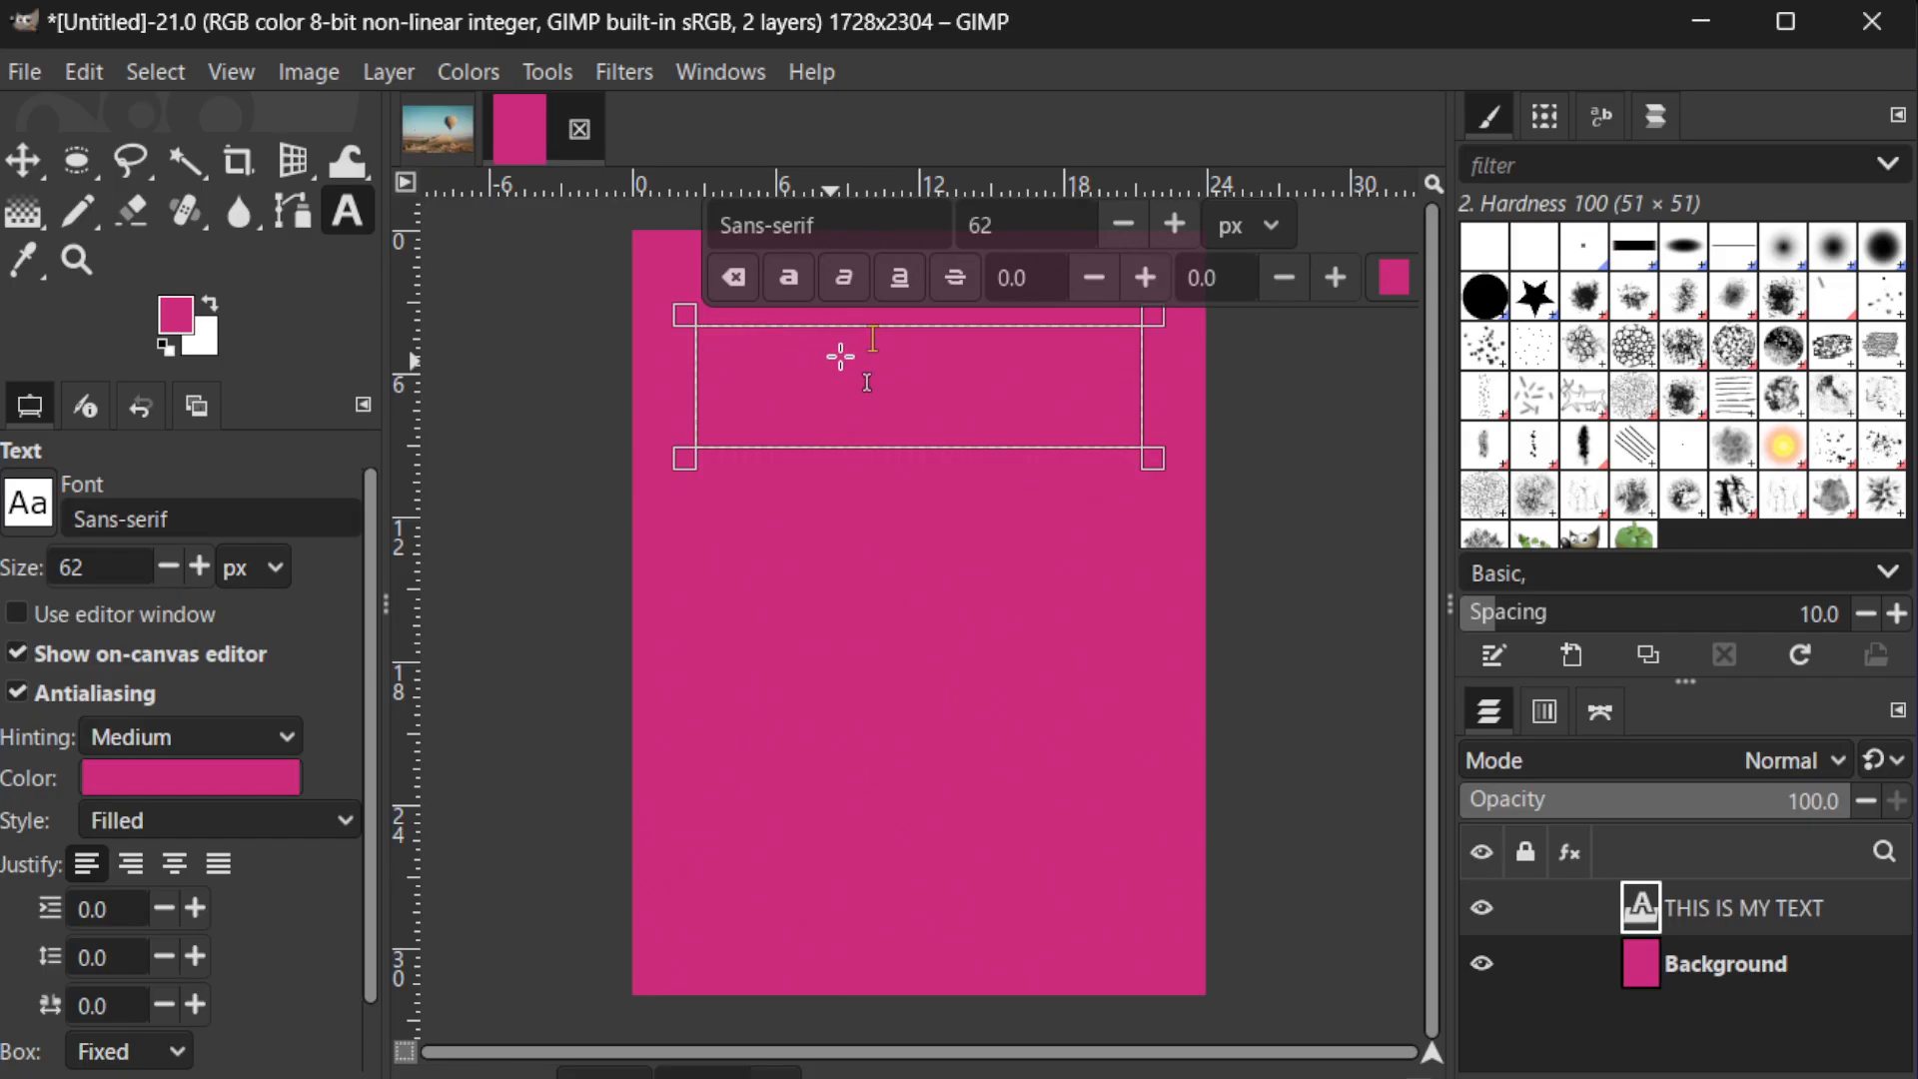
Try to change the text colour to white without selecting the characters
left_click(1403, 280)
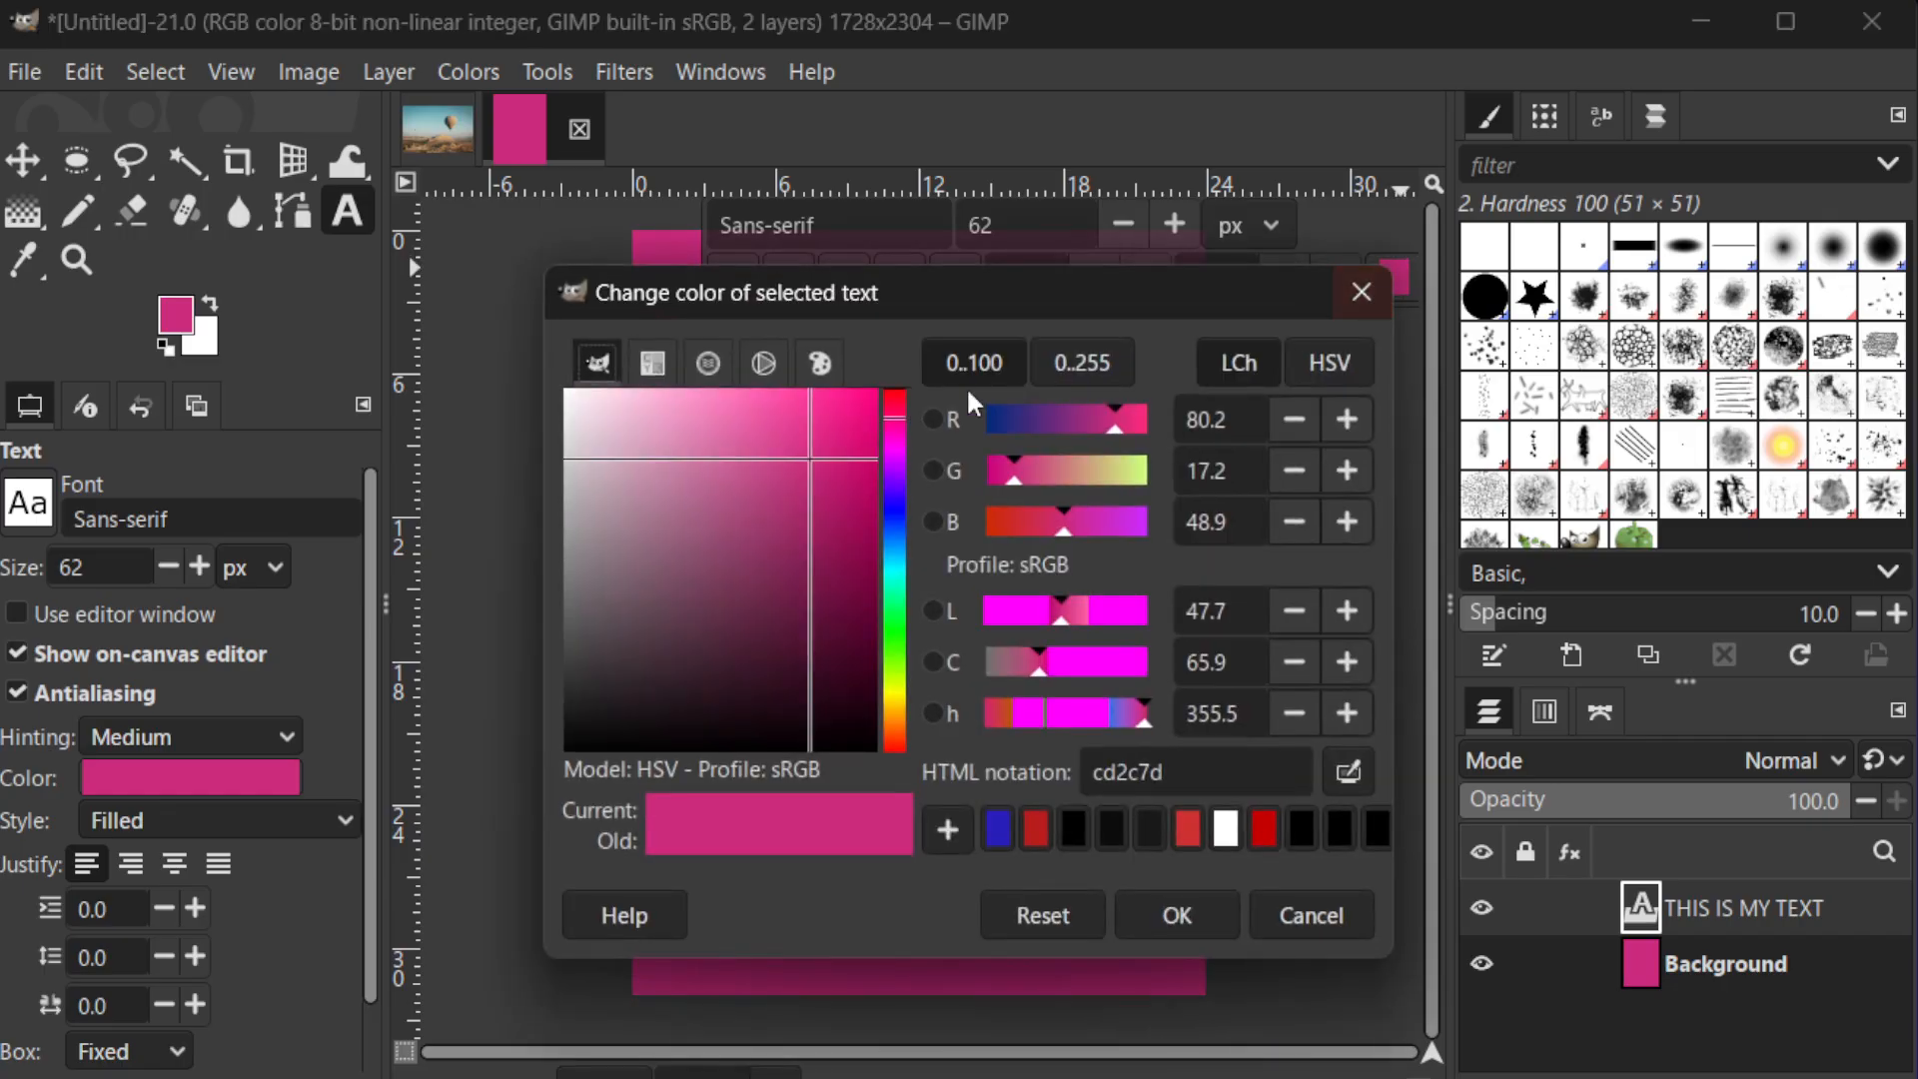
left_click_drag(797, 472, 559, 390)
left_click(1177, 915)
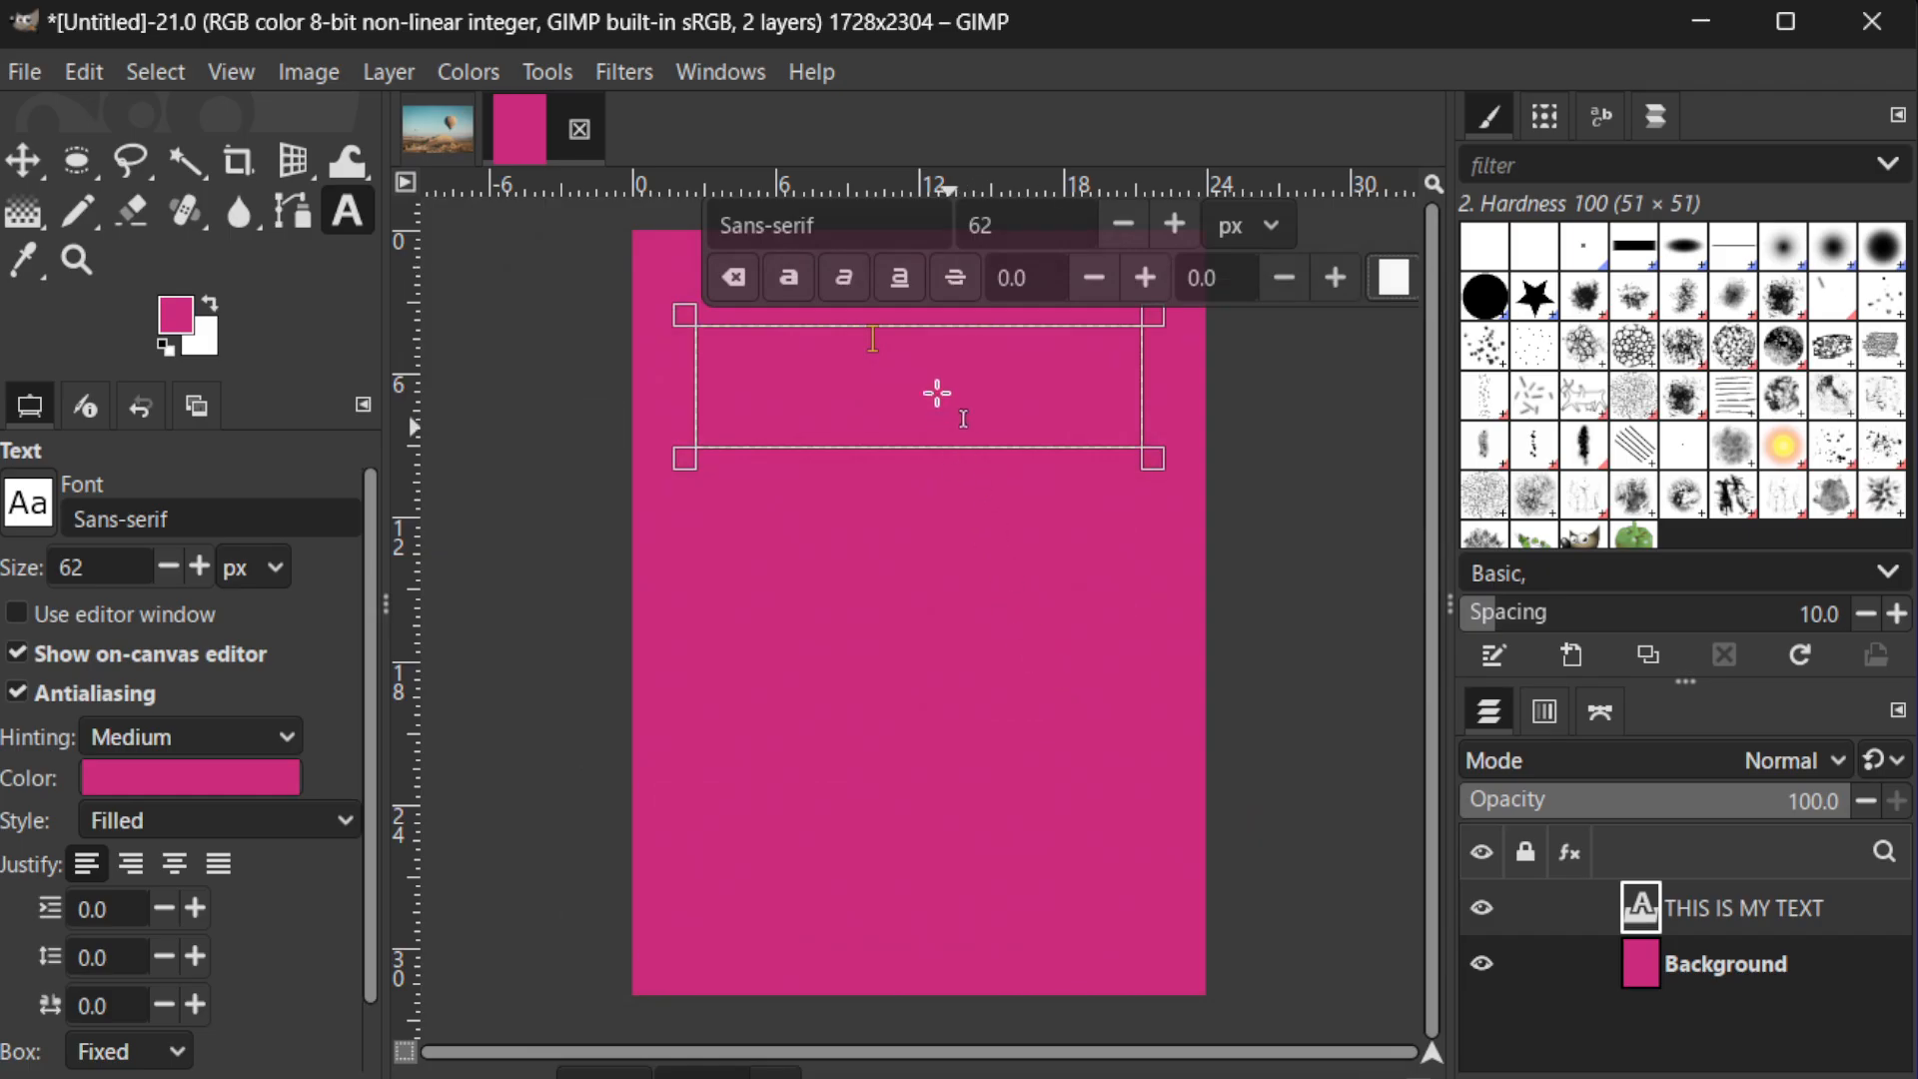
Select all of the words "THIS IS MY TEXT" and set their colour to white
left_click_drag(874, 335, 674, 340)
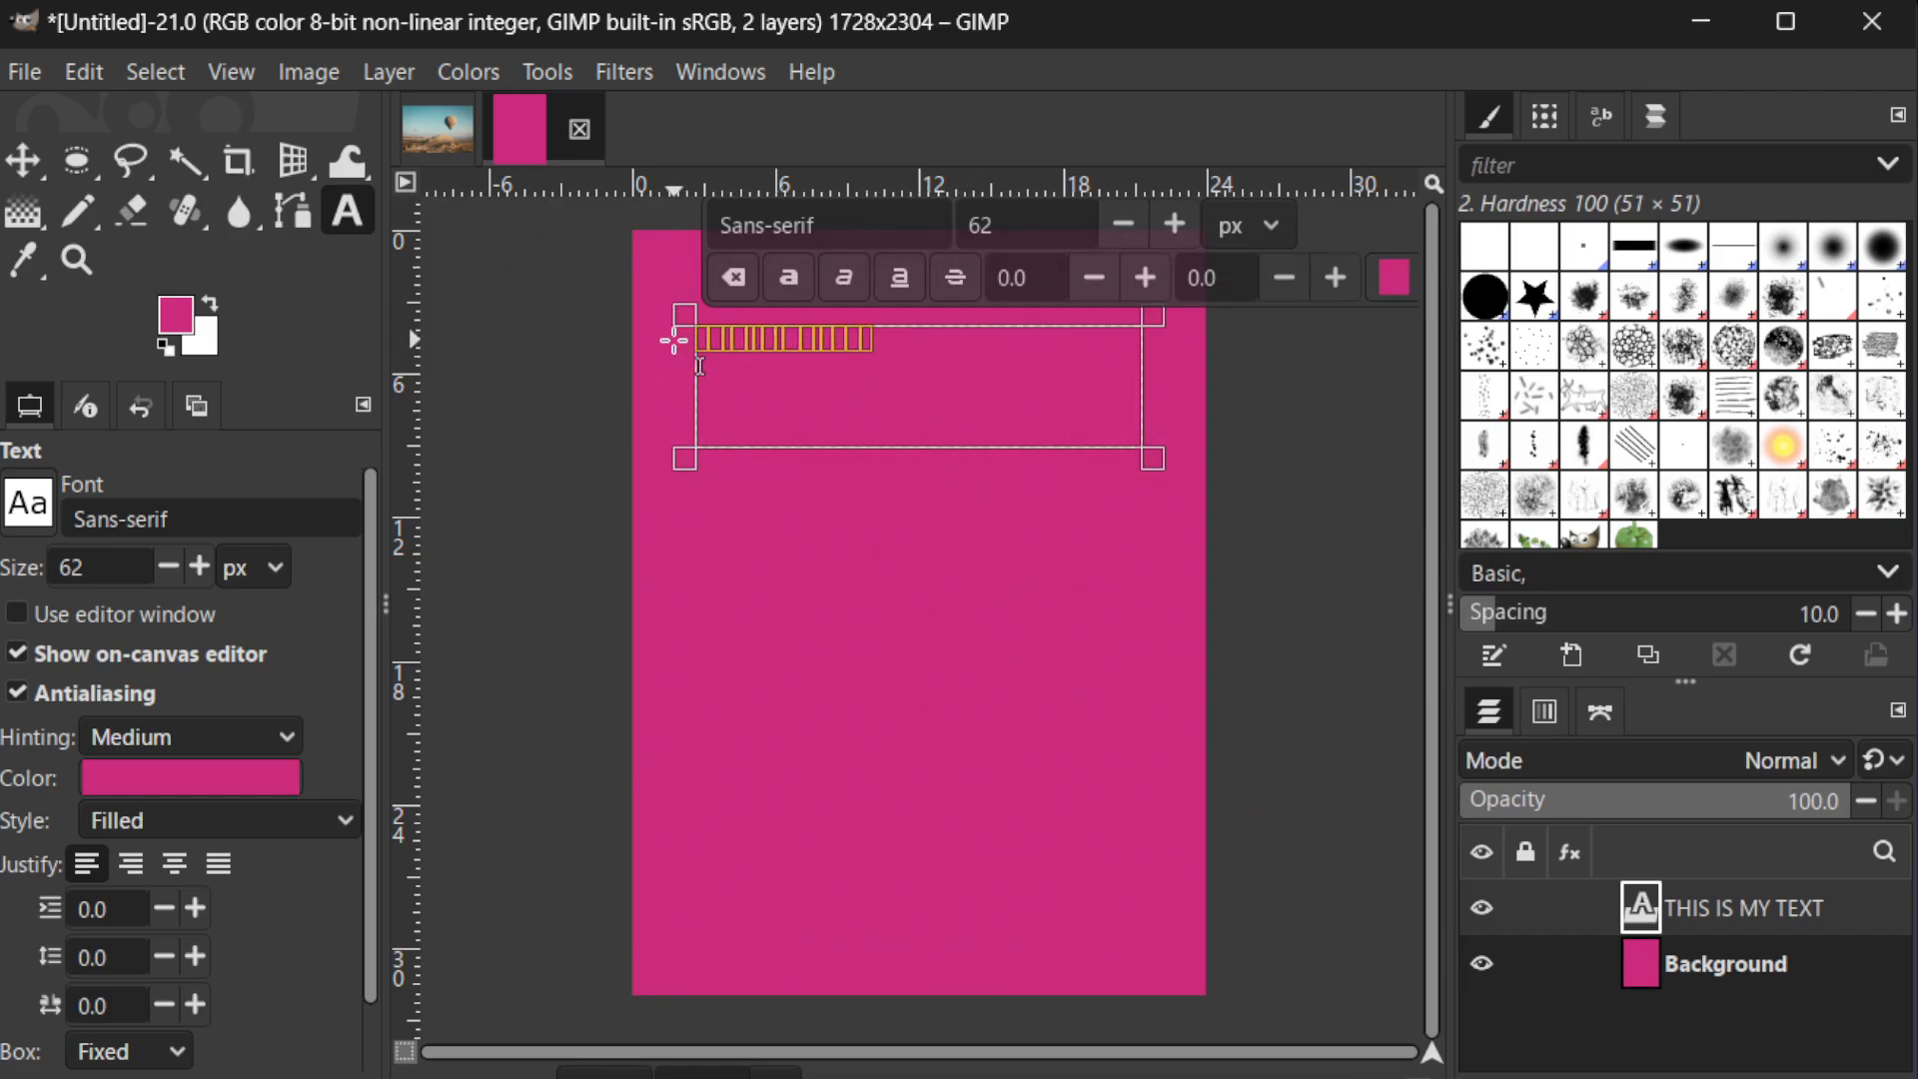
left_click(1388, 286)
left_click_drag(608, 452, 540, 385)
left_click(1206, 913)
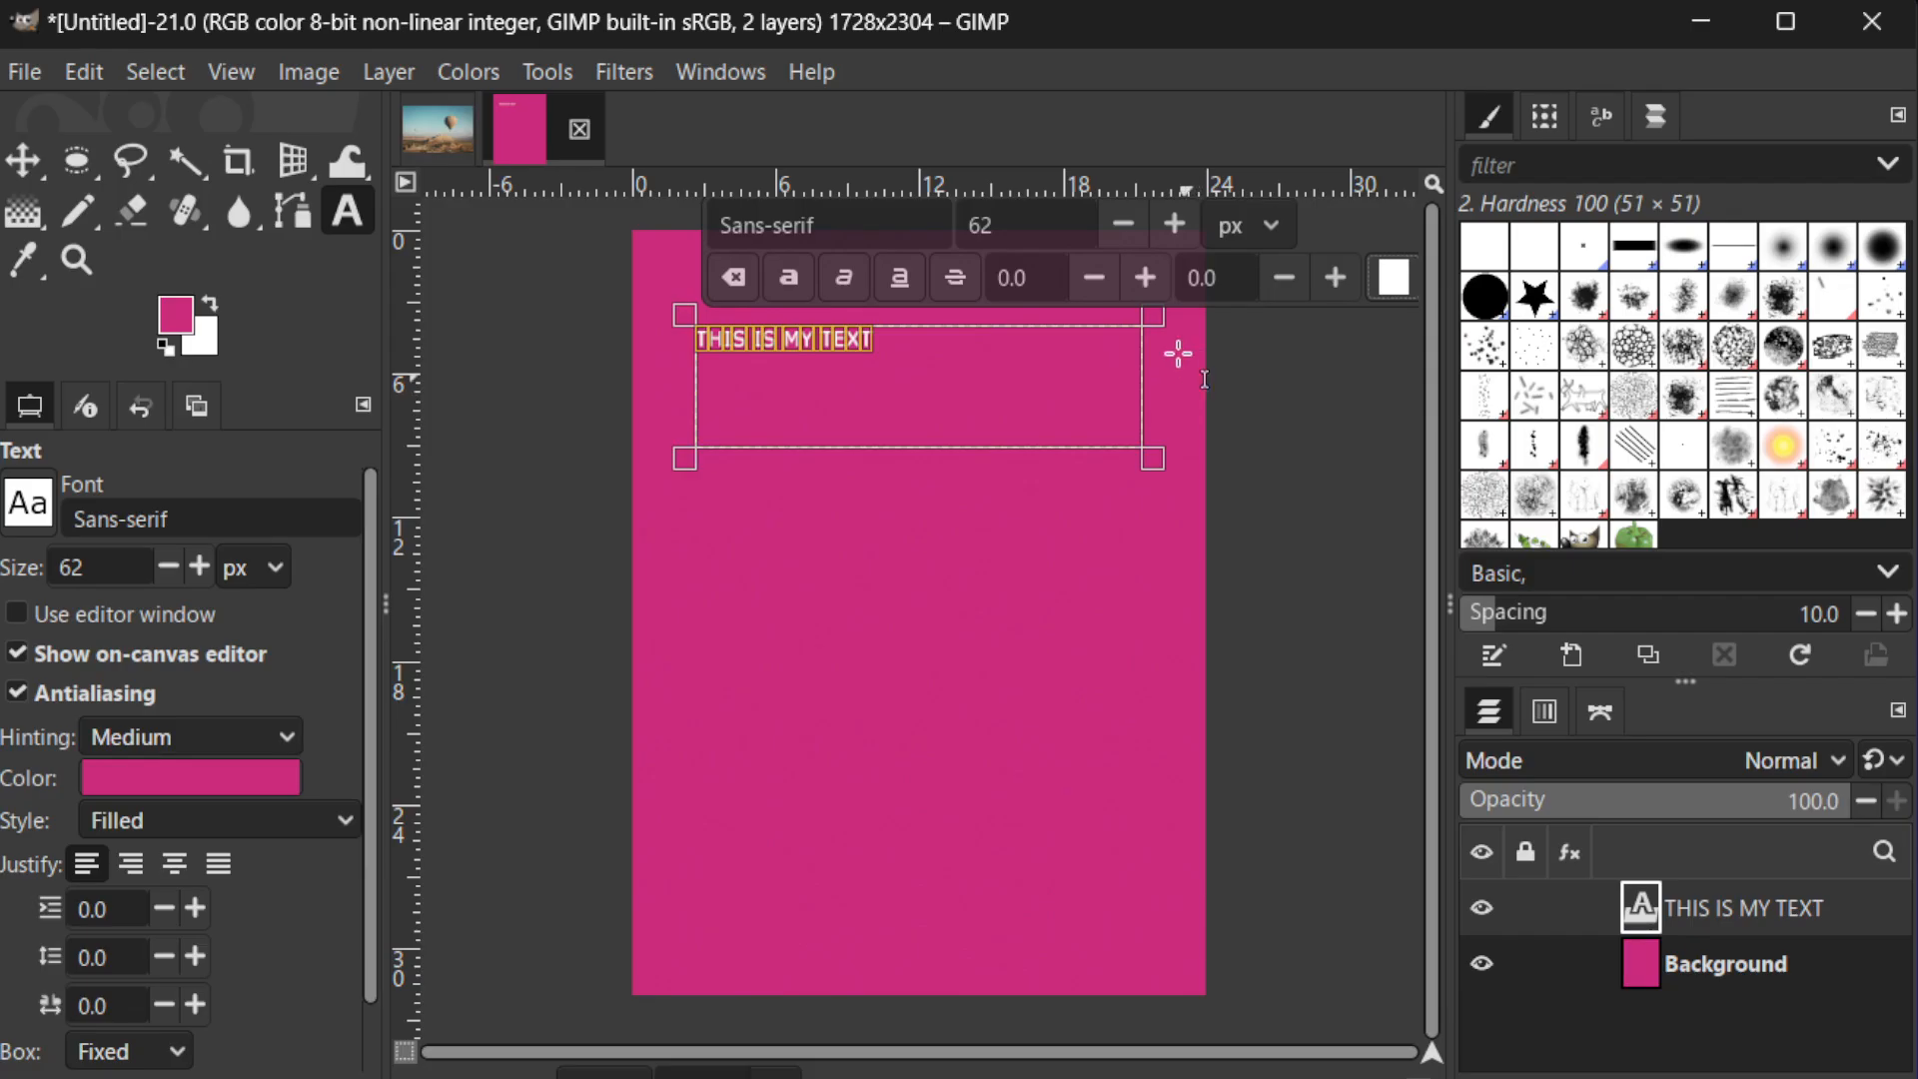
Increase the selected text's size to 134 px and finish editing the text
left_click(1172, 228)
left_click(1173, 228)
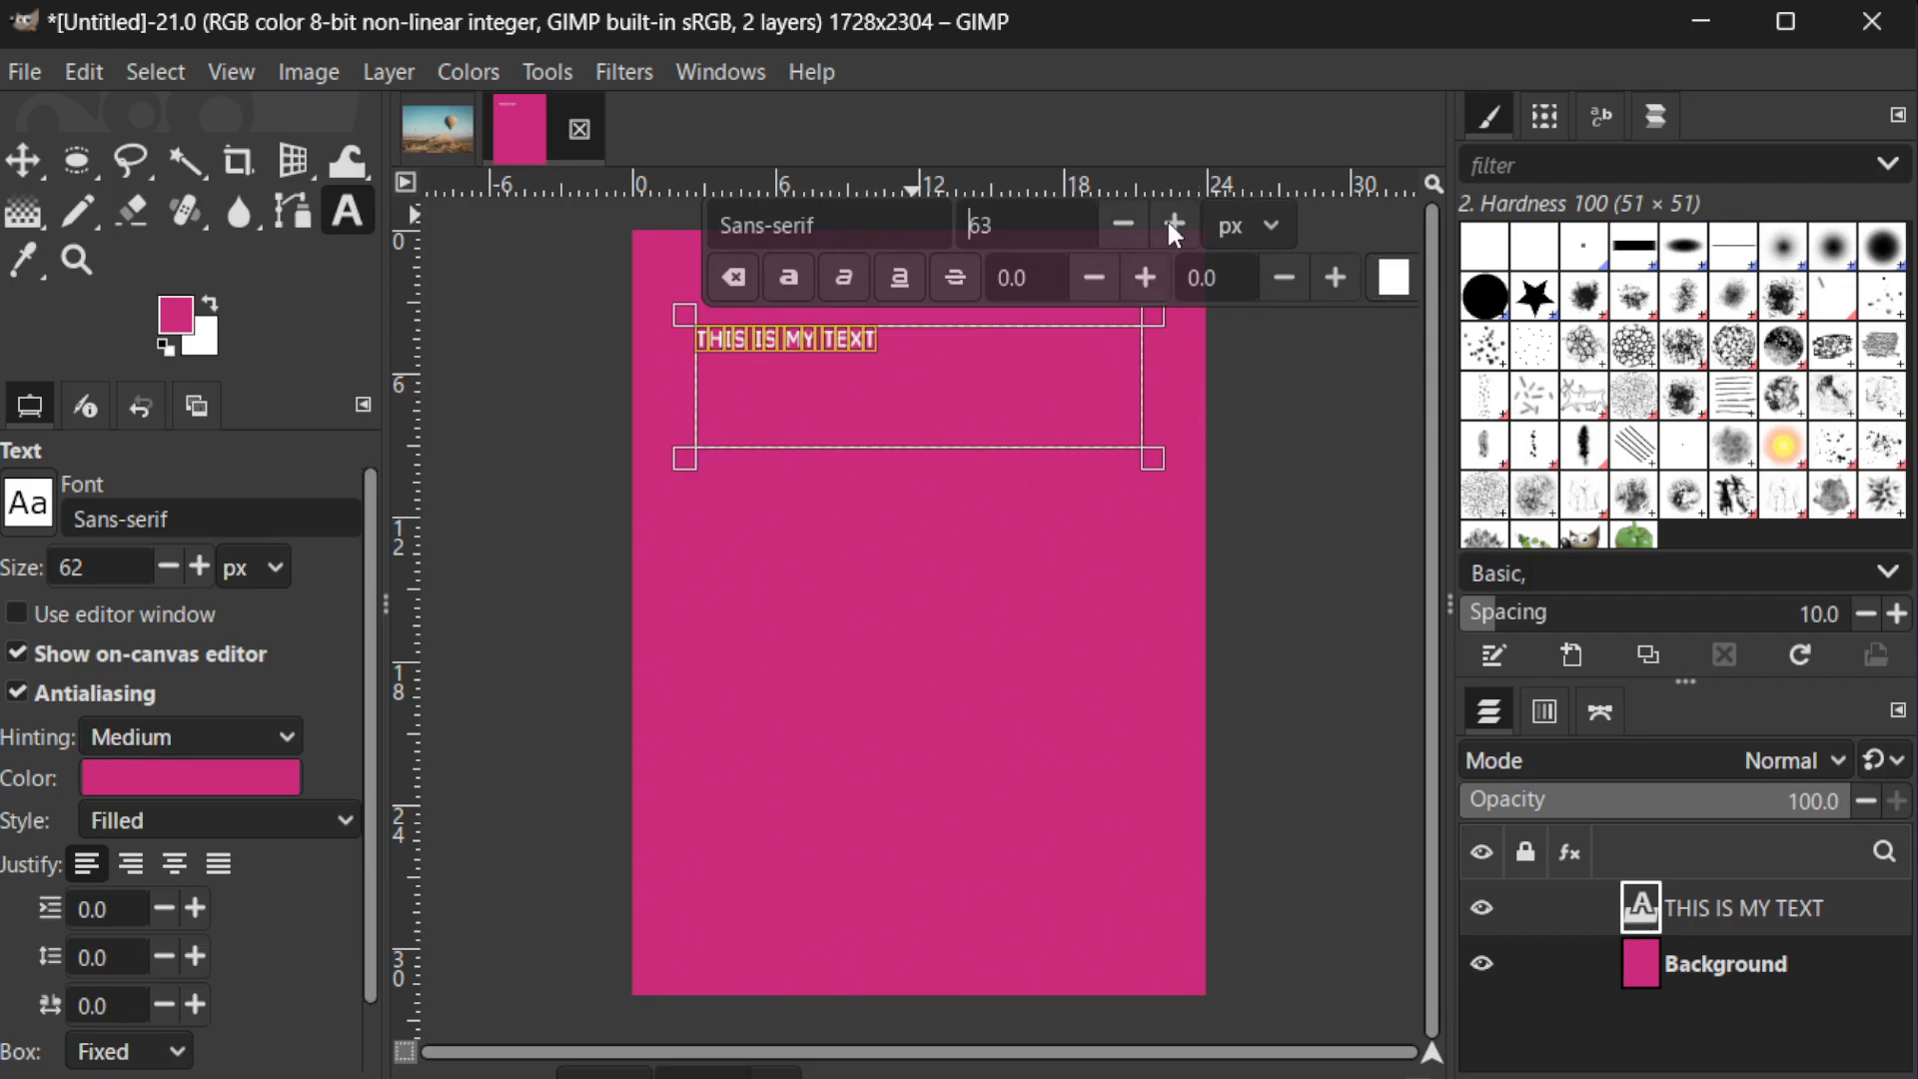
left_click(1172, 228)
left_click(1172, 228)
left_click(1173, 227)
left_click_drag(1173, 227, 1172, 228)
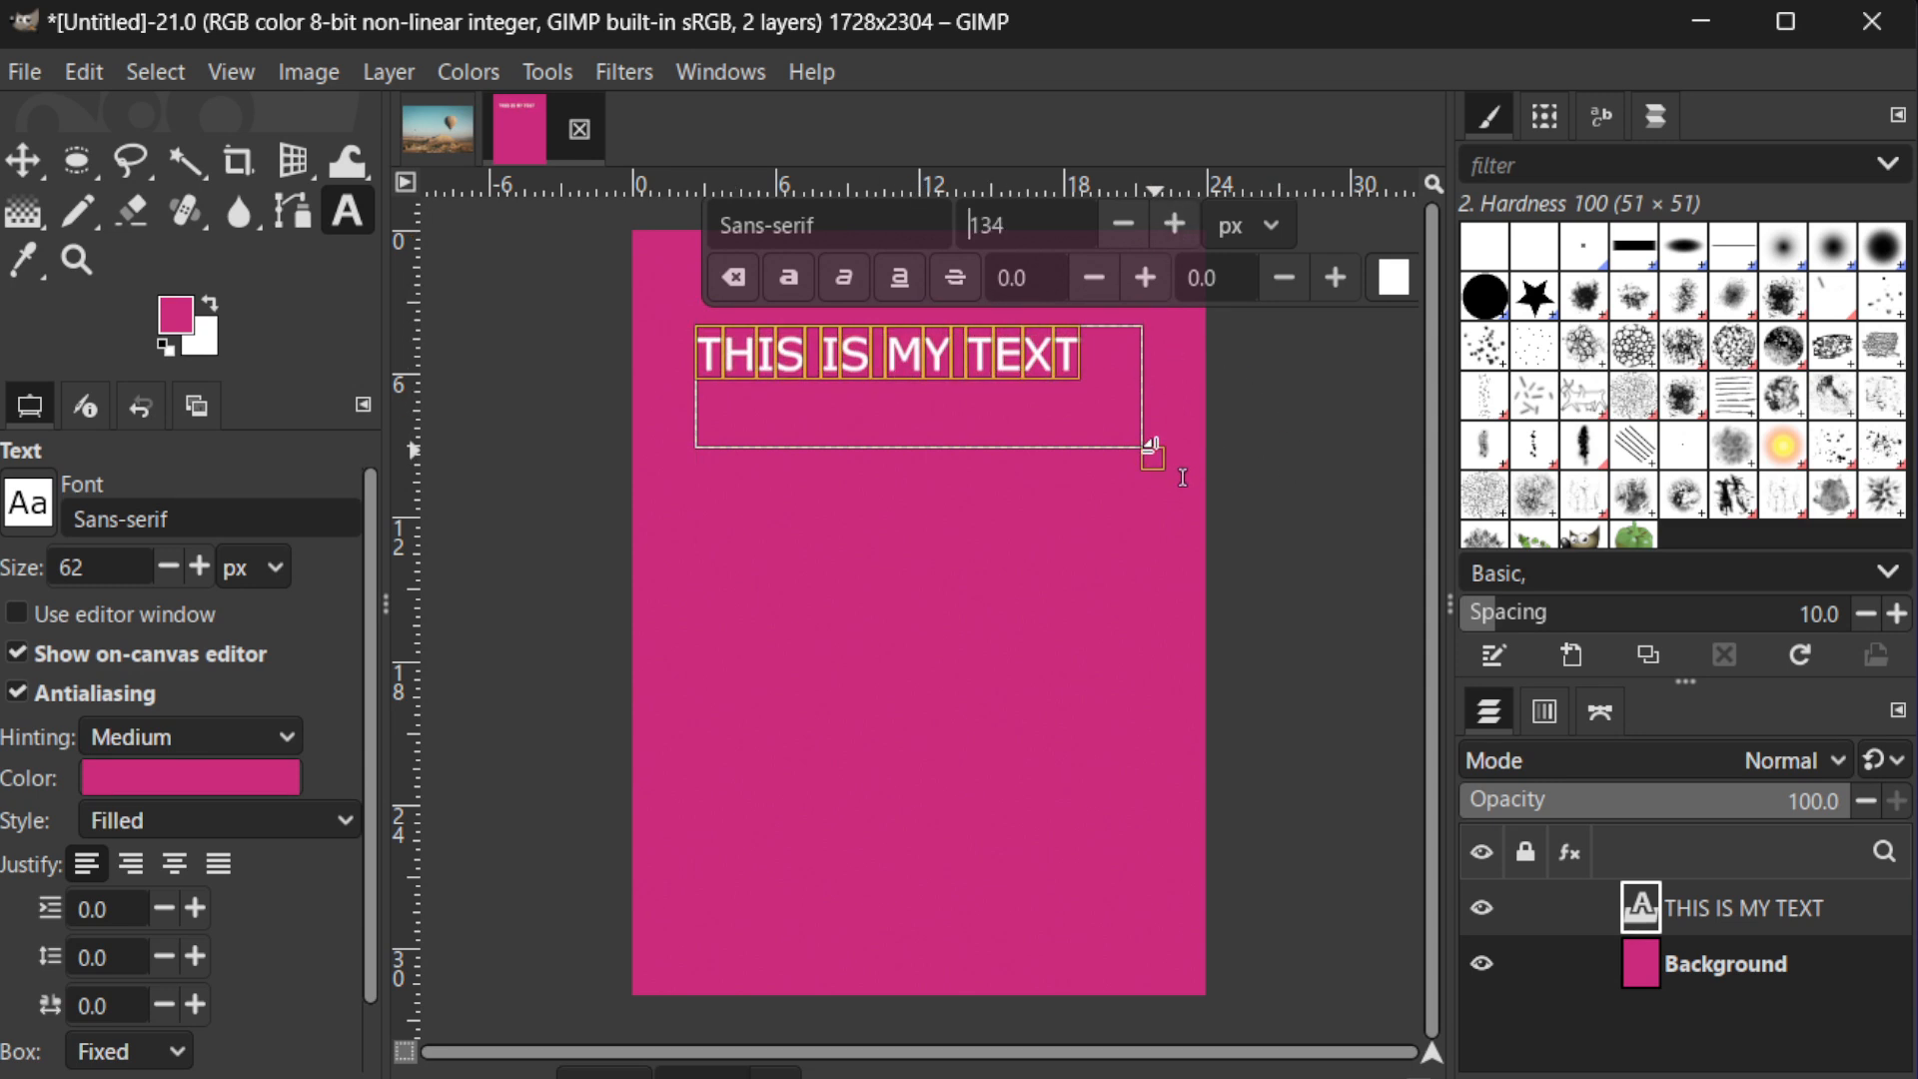
left_click(1291, 454)
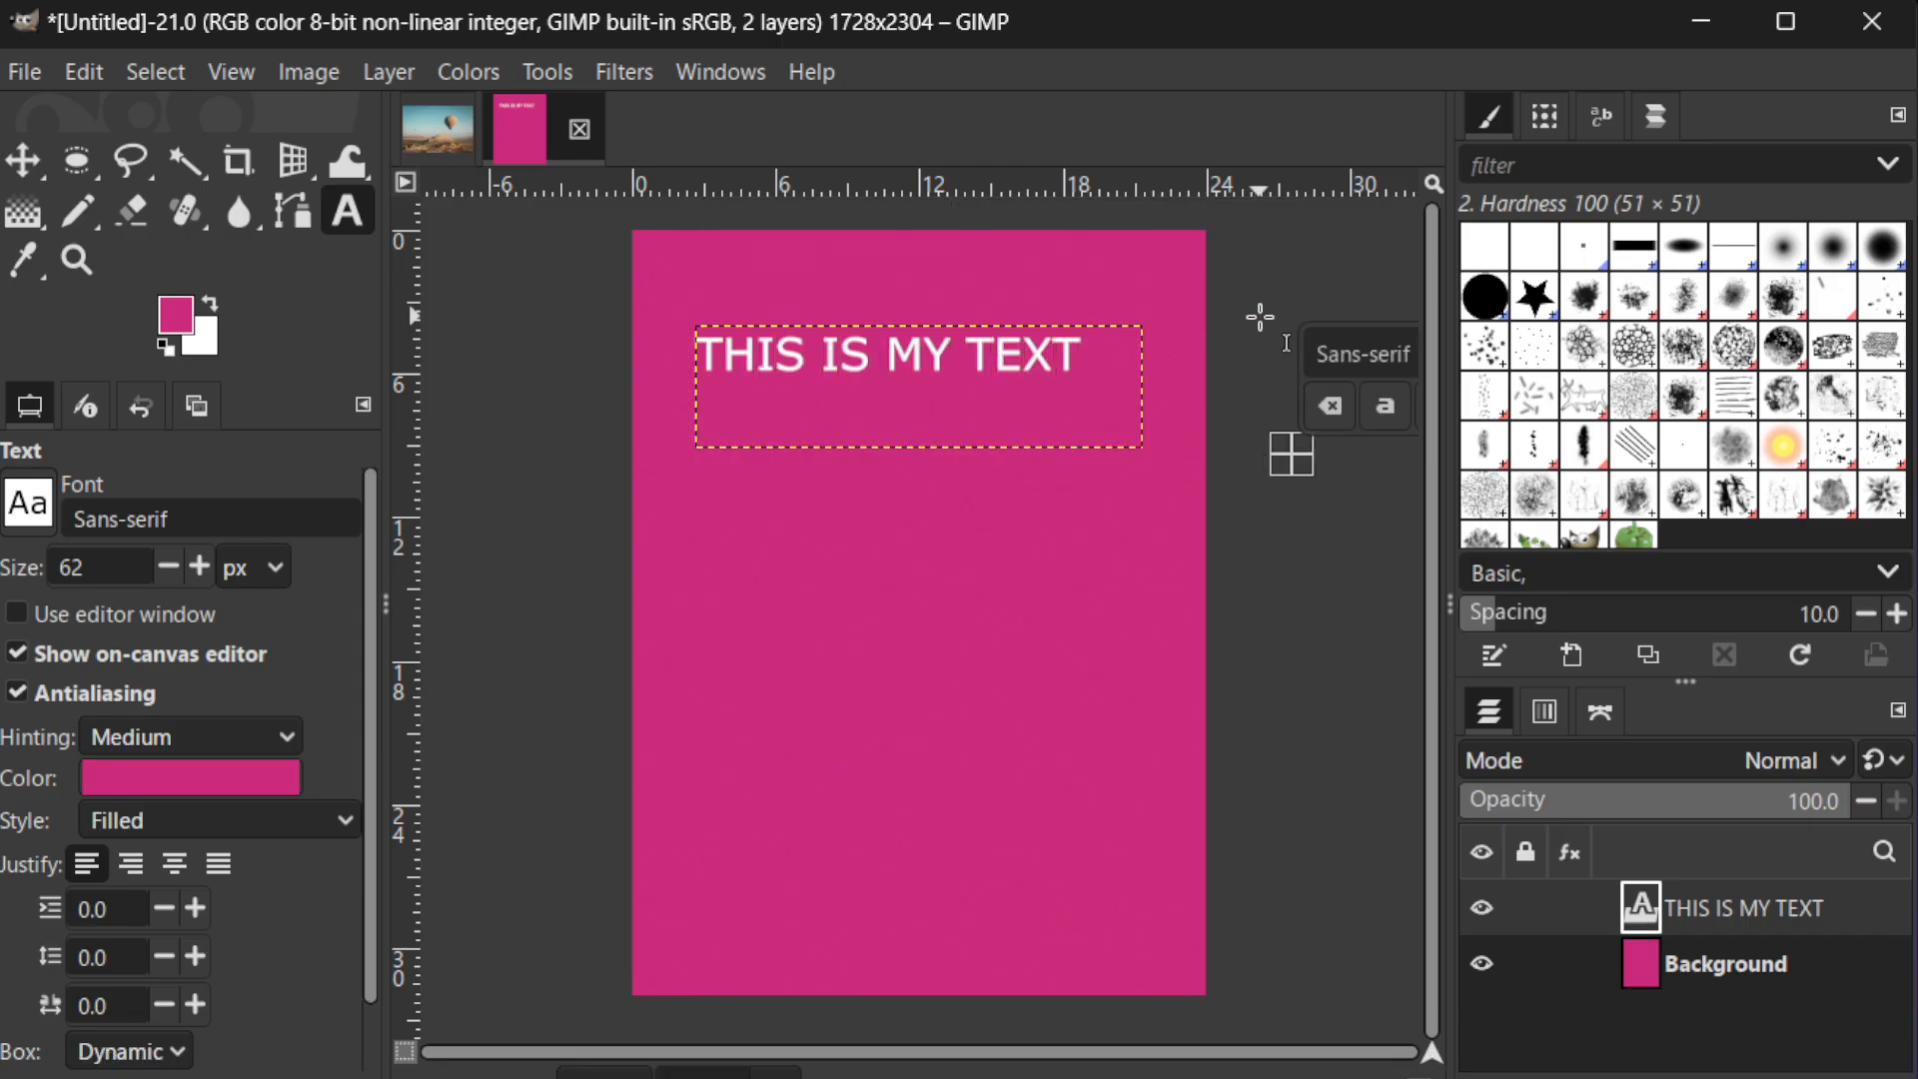
key("Escape")
Activate the Align and Distribute tool and draw a selection box around the "THIS IS MY TEXT" layer
left_click(538, 72)
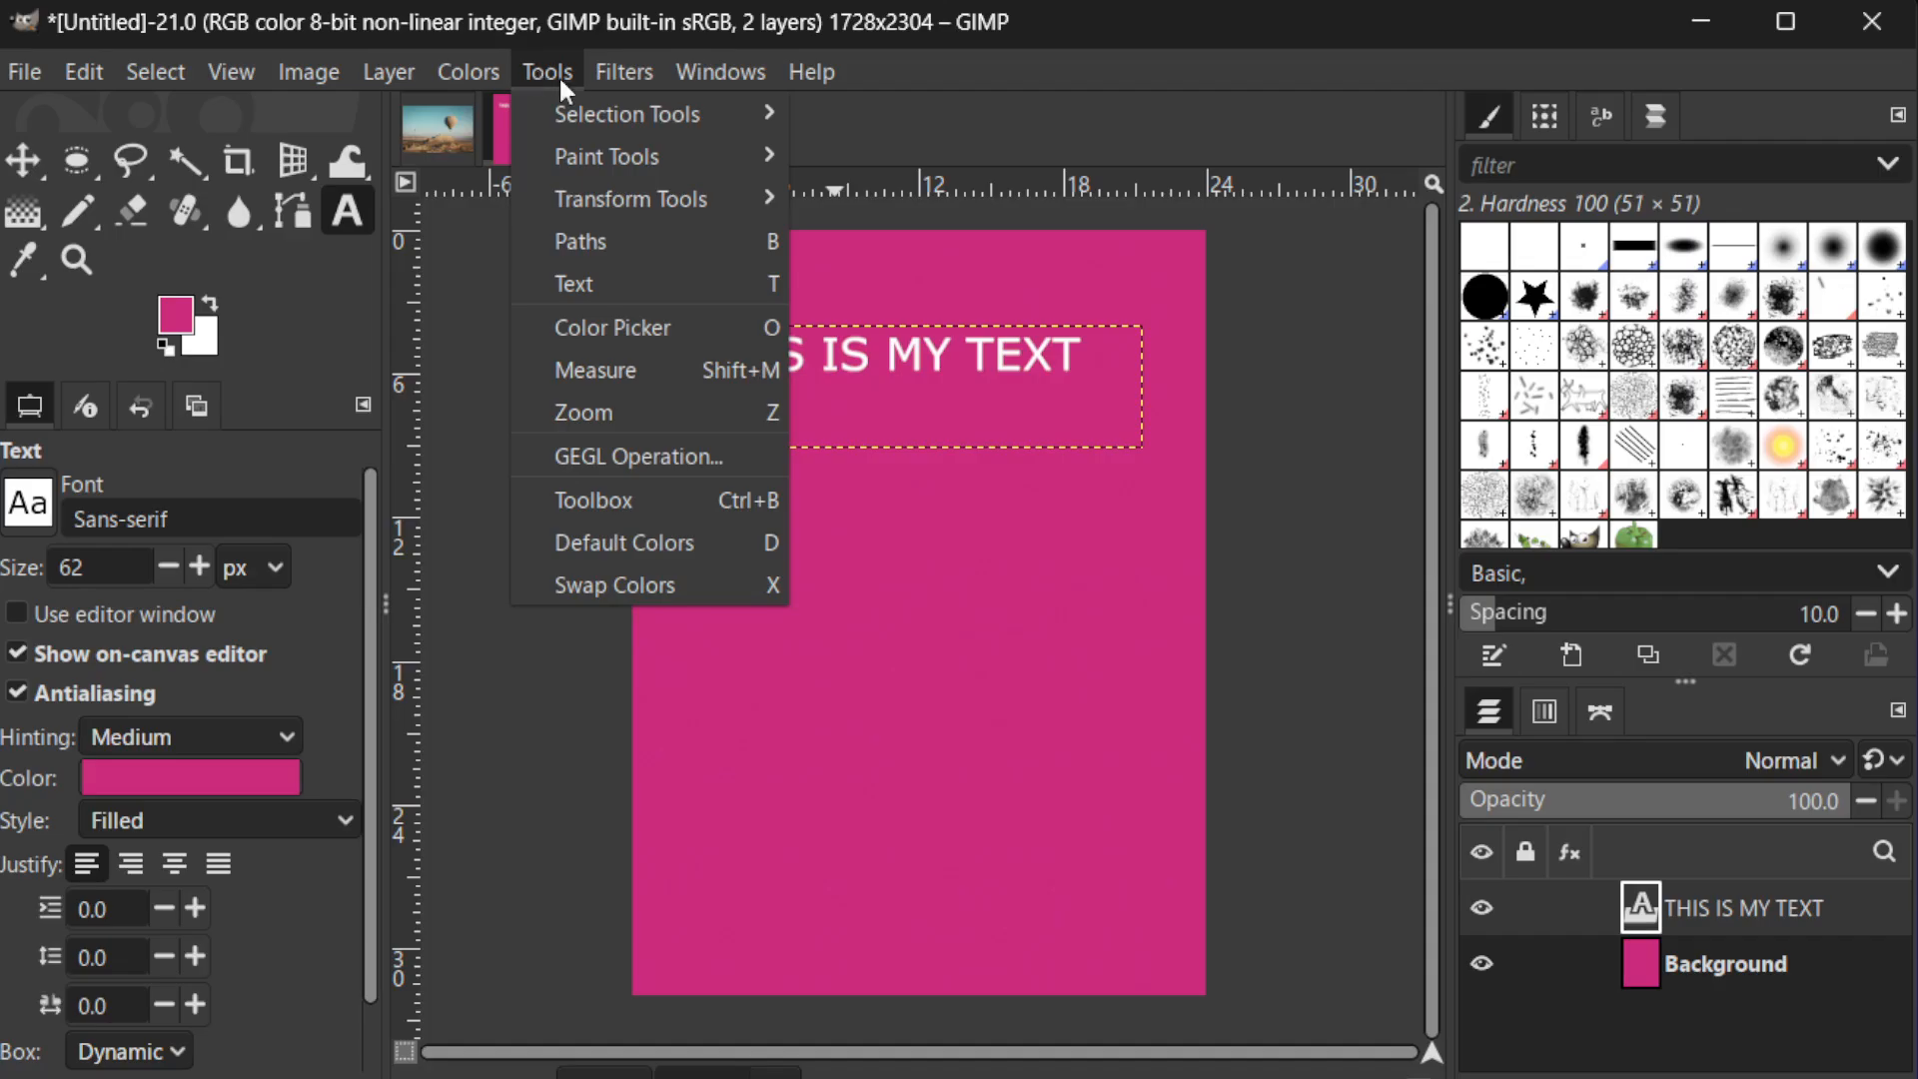
mouse_move(597, 113)
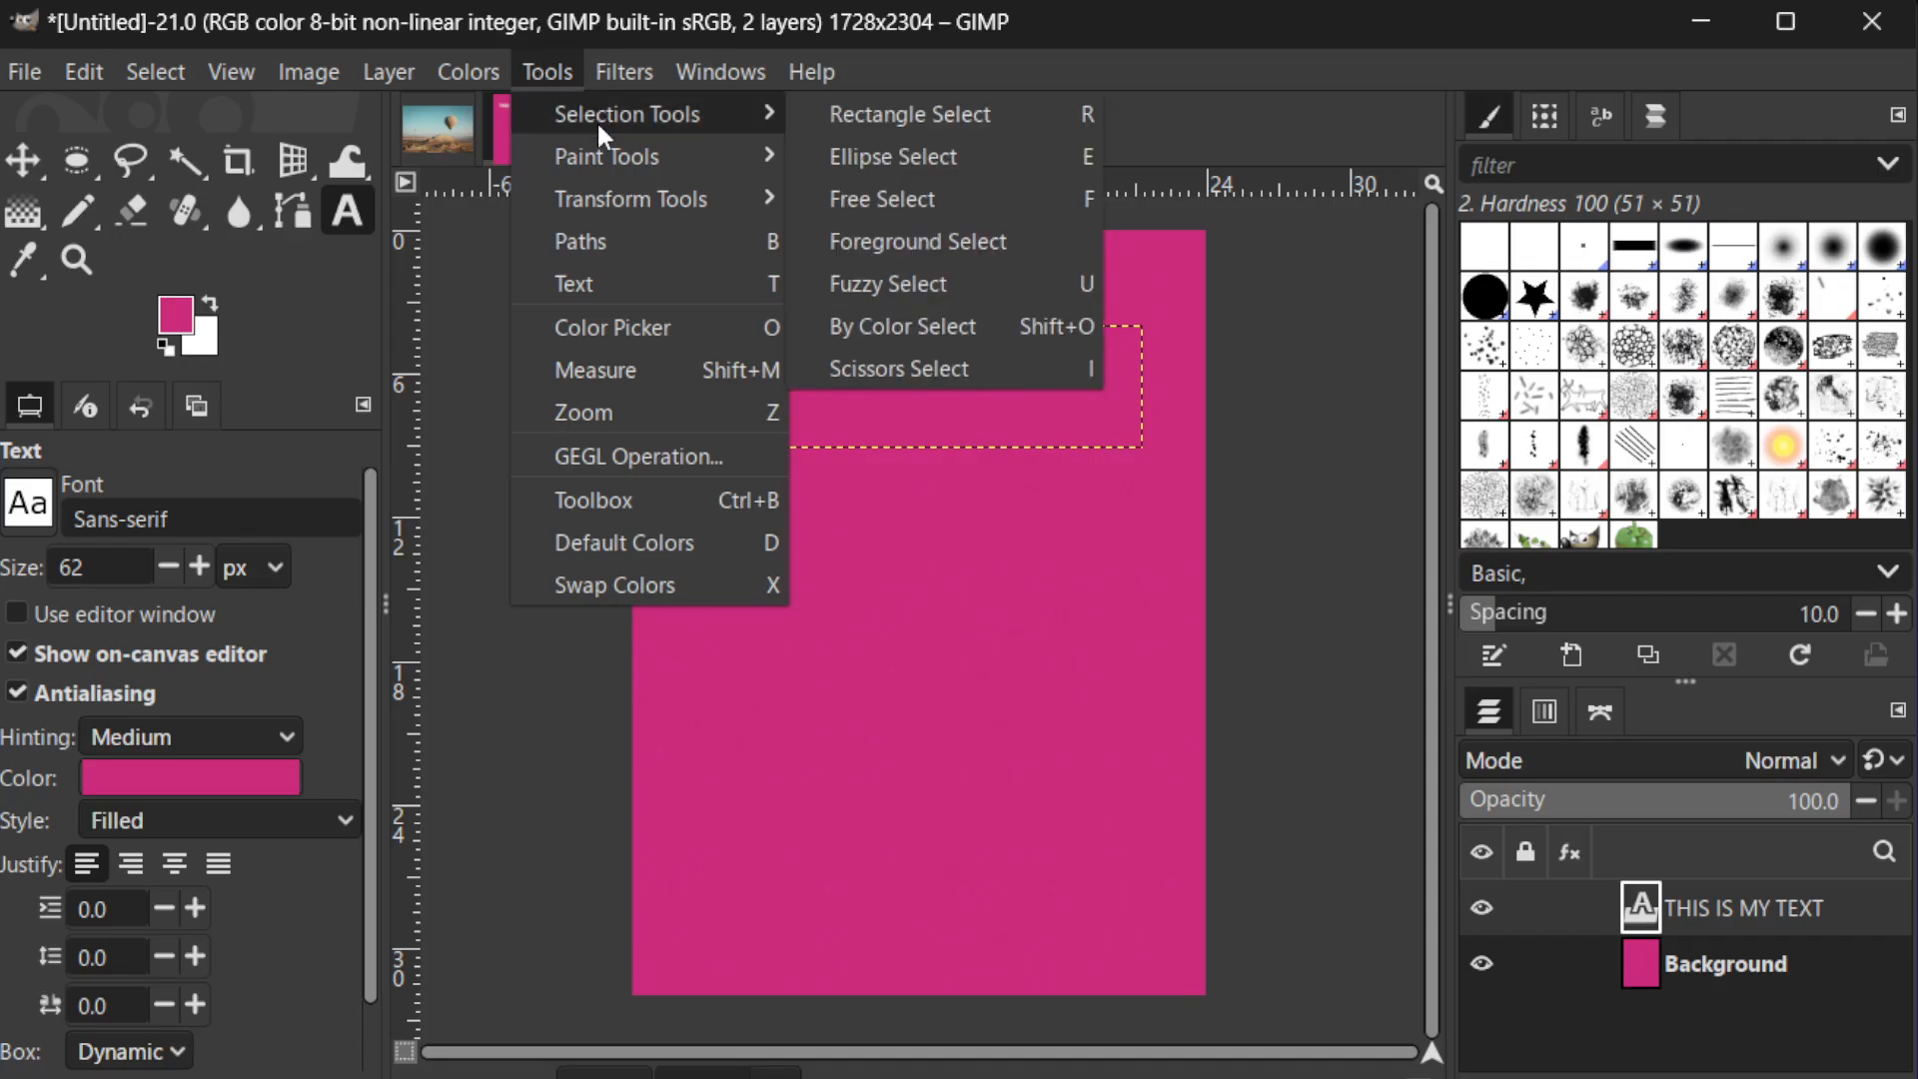
mouse_move(611, 203)
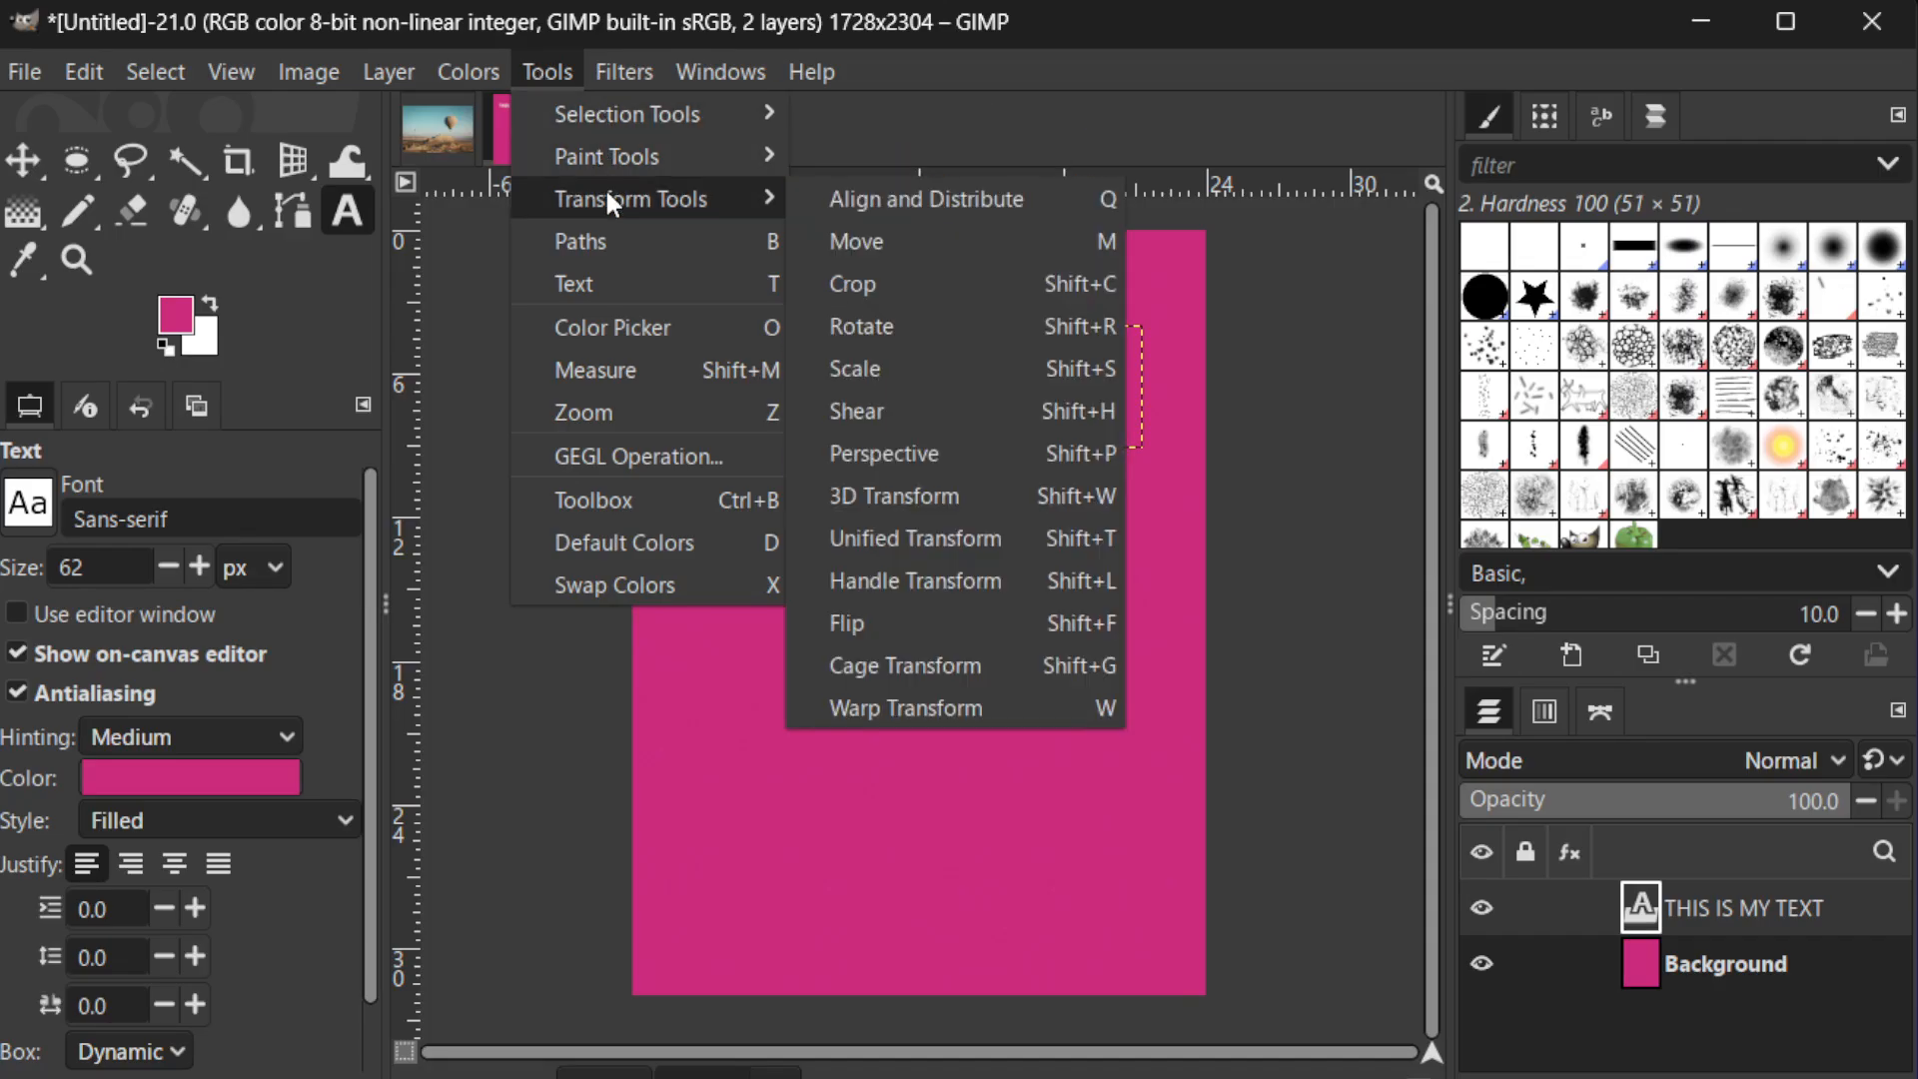
left_click(819, 197)
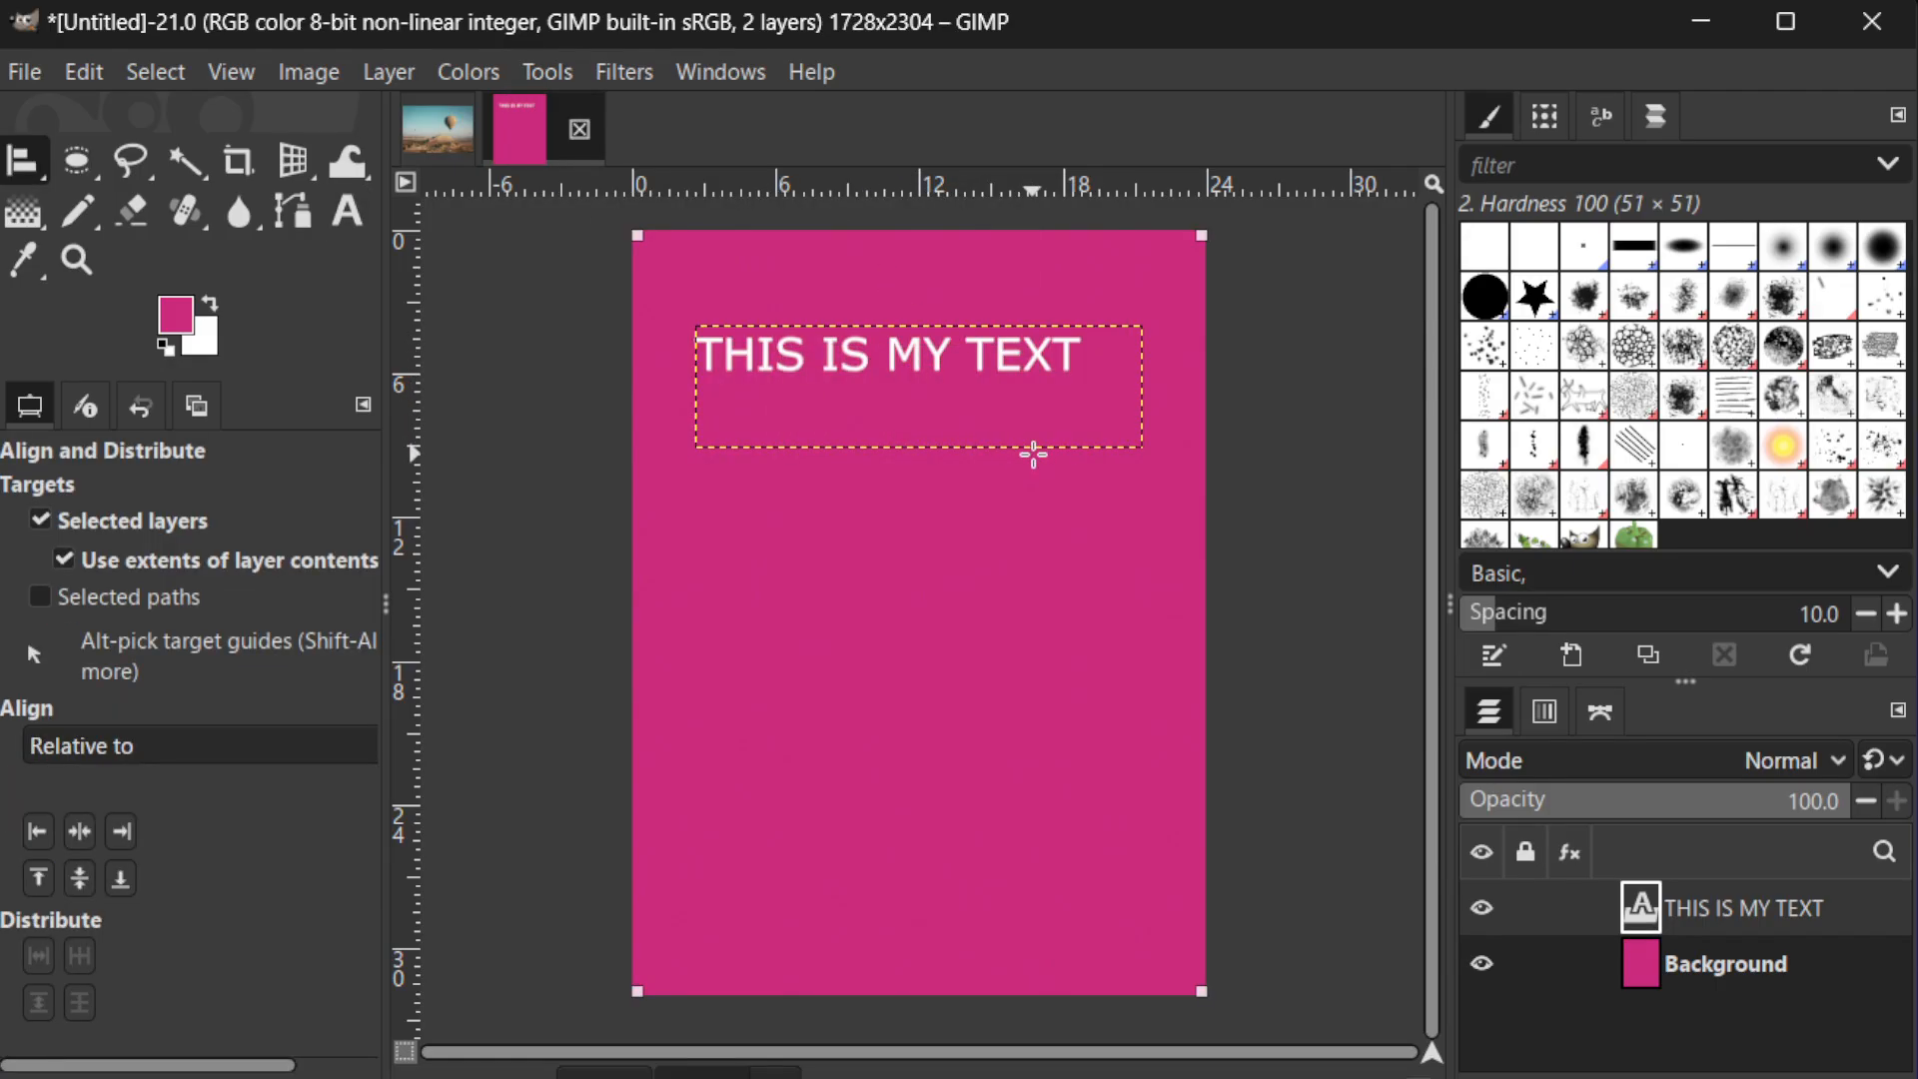
left_click_drag(673, 317, 1224, 513)
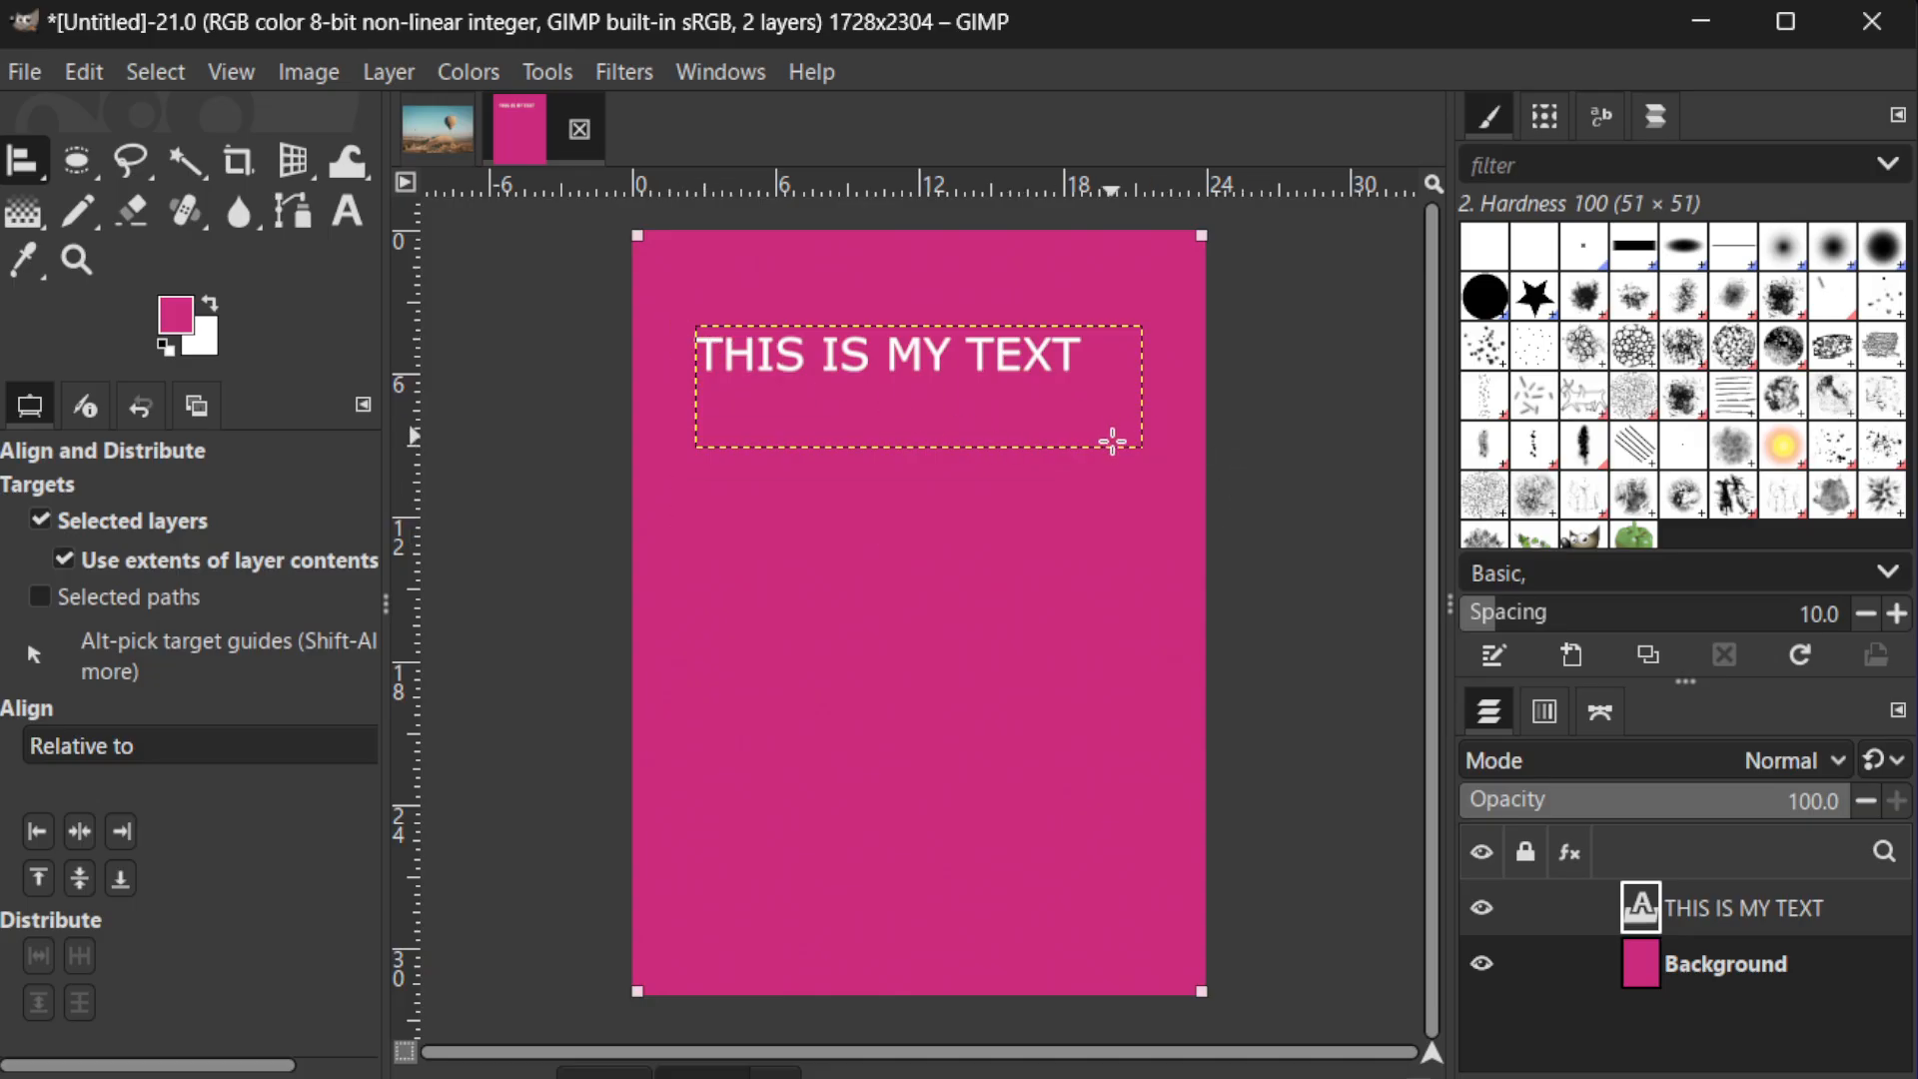